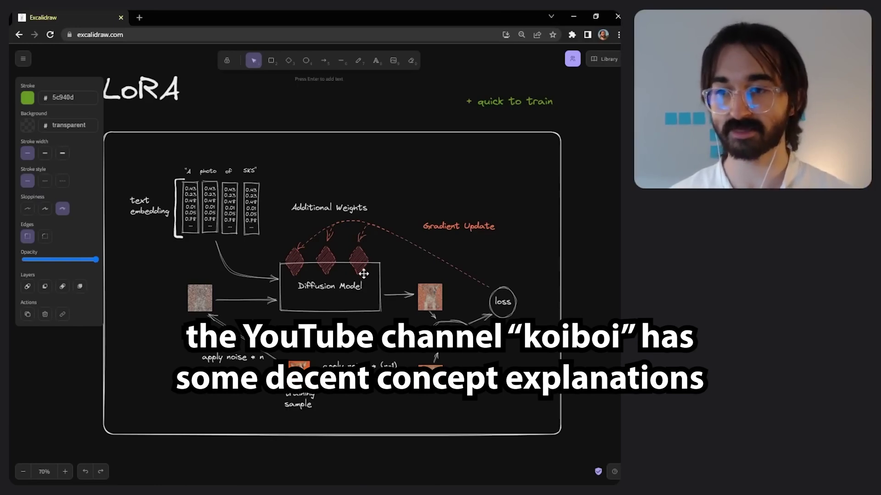
# - Scroll the Excalidraw board down past the LoRA training diagram to the U-Net block diagrams
pyautogui.scroll(-15, 363, 274)
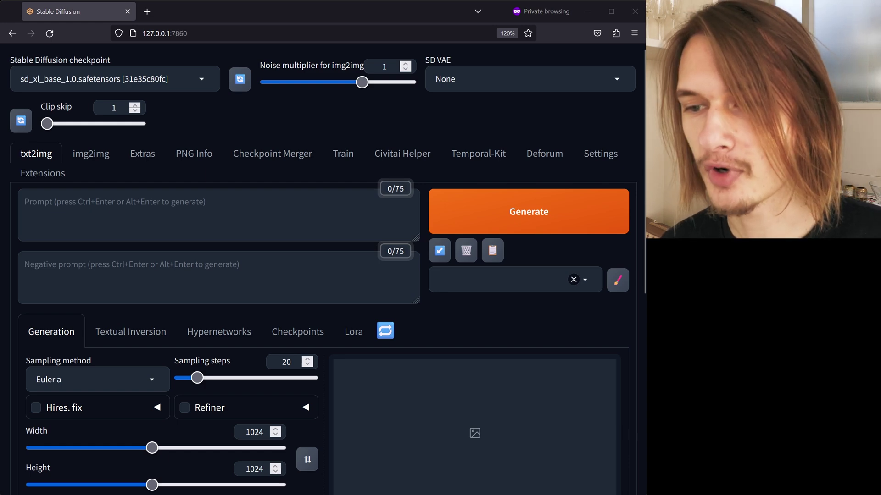
# - Generate an image in txt2img with sd_xl_base_1.0 from 'a photo of a man driving a high heel car'
pyautogui.write('a photo of a man driving a')
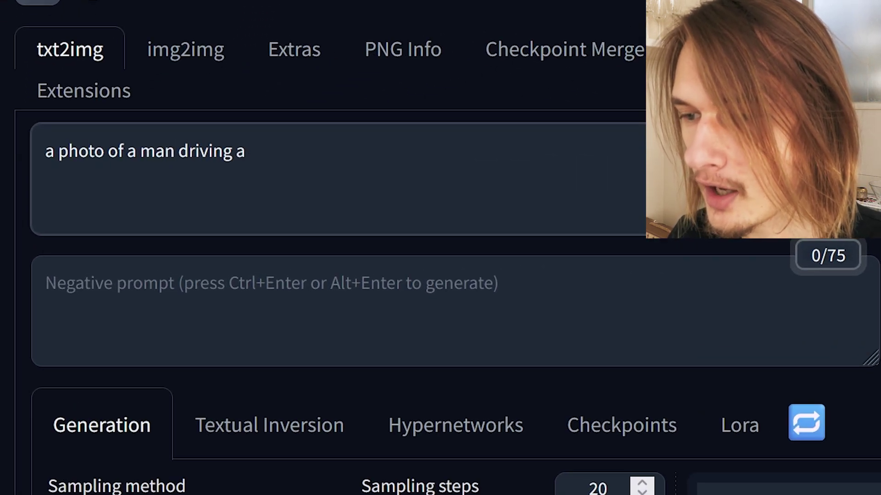
pyautogui.write('high heel car')
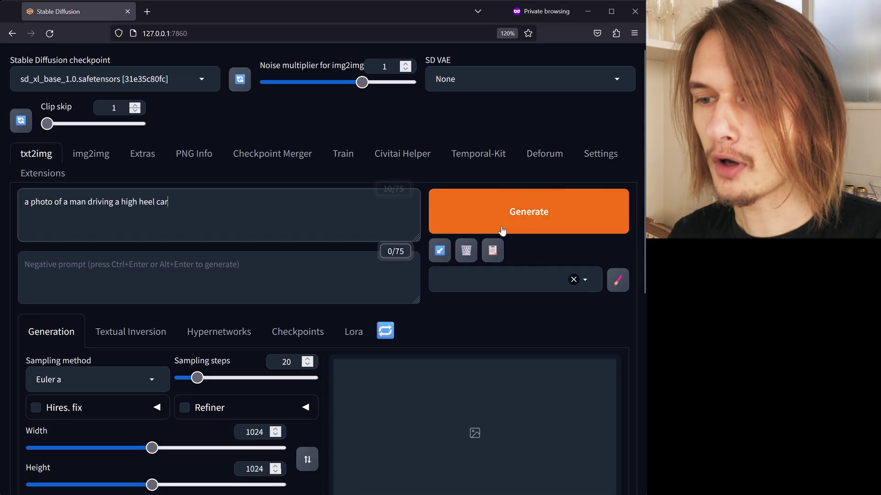
pyautogui.click(503, 230)
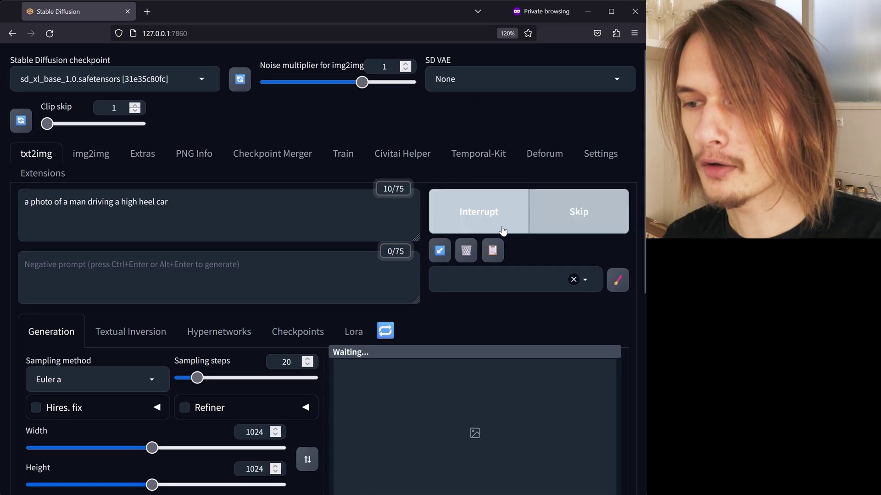
pyautogui.scroll(-3, 427, 337)
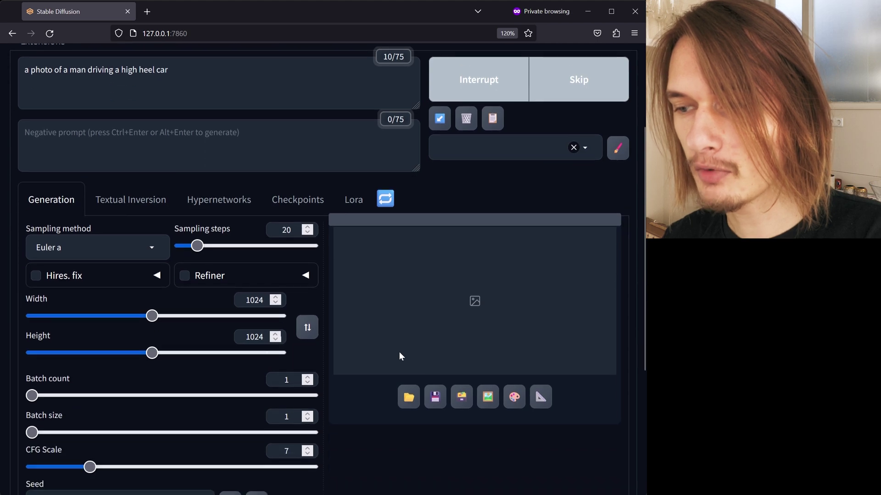
pyautogui.scroll(-2, 360, 381)
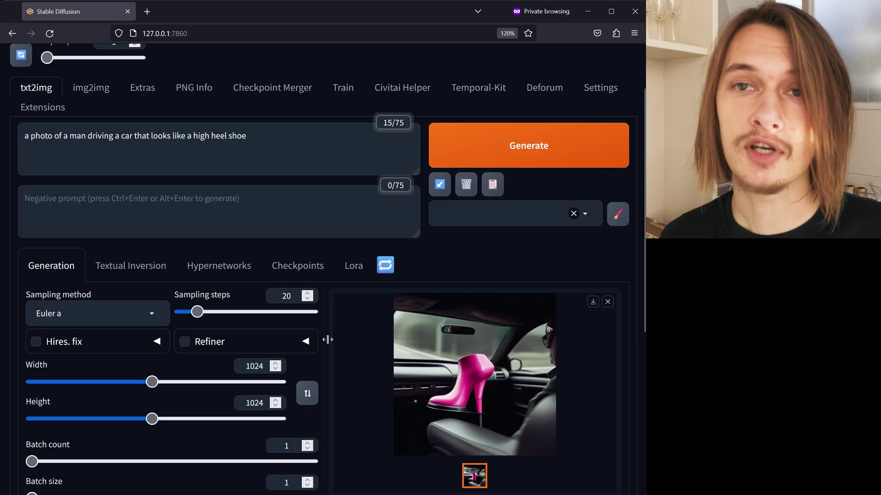
# - Generate a batch of four images of a man driving a high-heel-shoe car
pyautogui.scroll(-5, 156, 348)
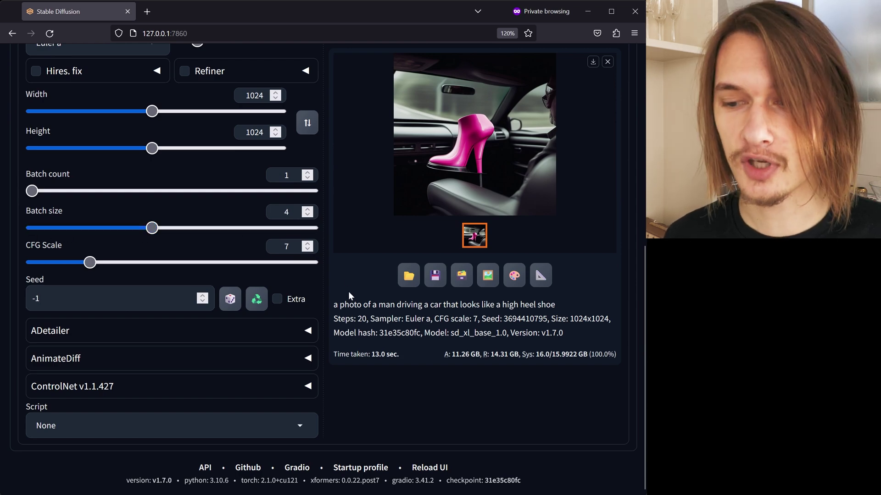
pyautogui.scroll(7, 348, 290)
pyautogui.hotkey('ctrl', 'Return')
pyautogui.scroll(-4, 440, 329)
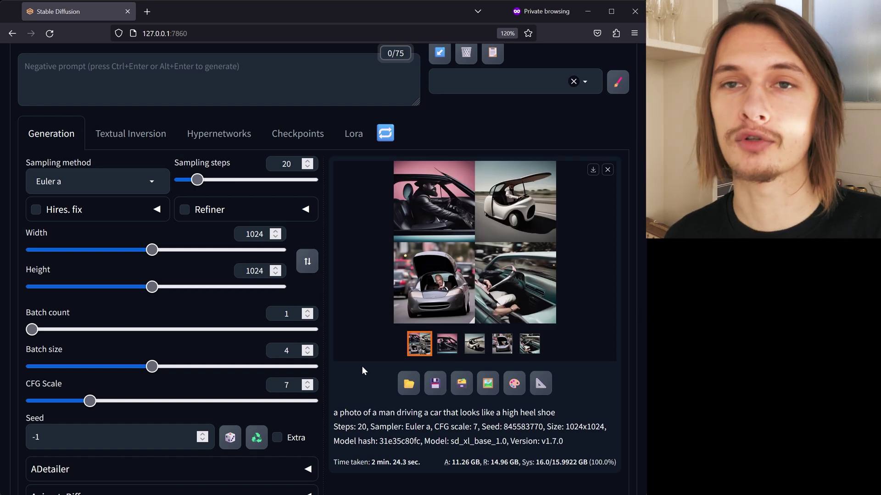
# - Page through the four results full-screen: the white car, grey car and teal car interior
pyautogui.click(429, 213)
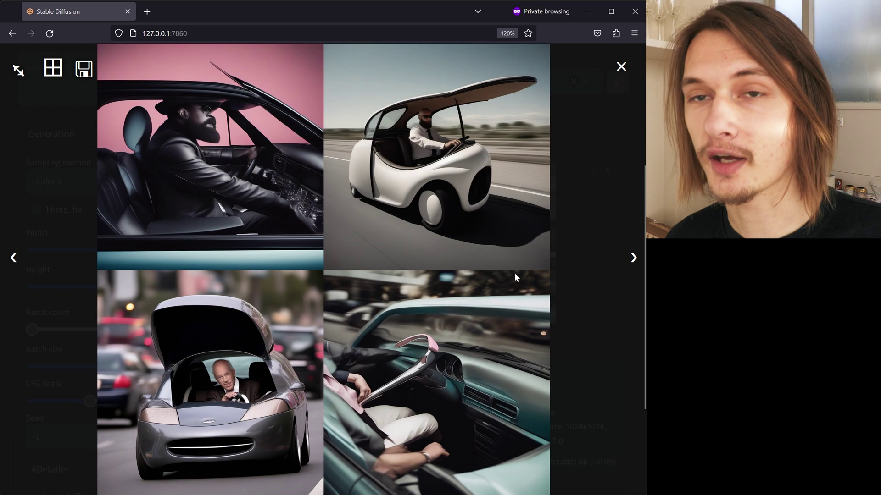
pyautogui.click(634, 260)
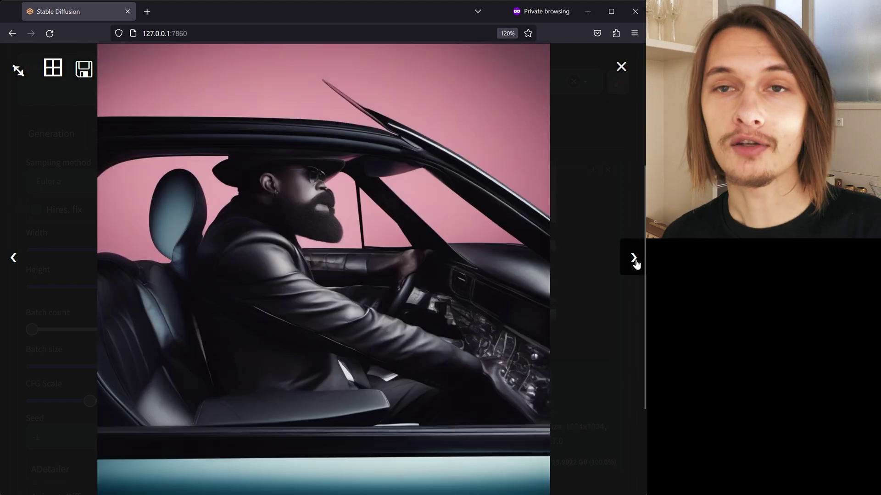
pyautogui.click(634, 259)
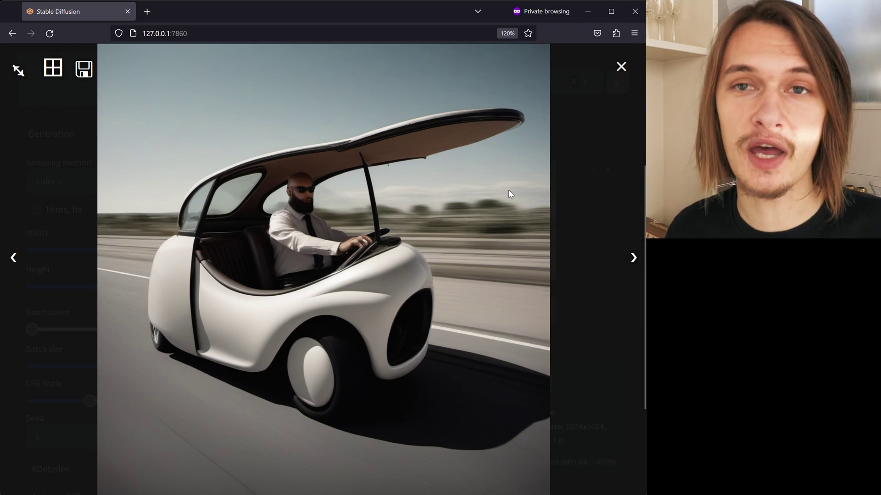
pyautogui.click(624, 264)
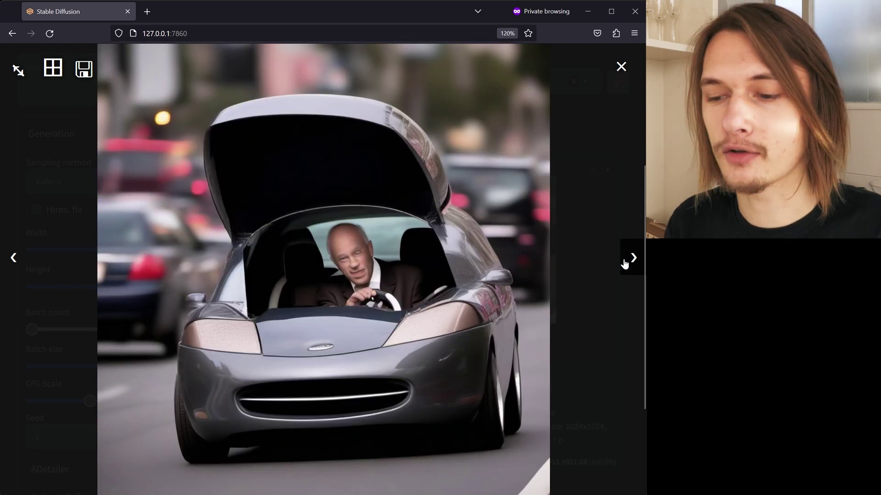
pyautogui.click(625, 264)
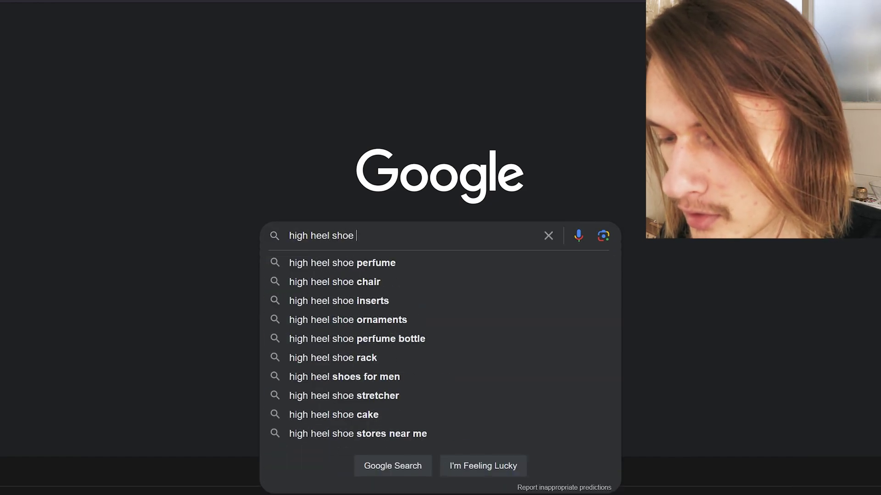
# - Run a Google search for 'high heel shoe car'
pyautogui.write('e car')
pyautogui.press('Return')
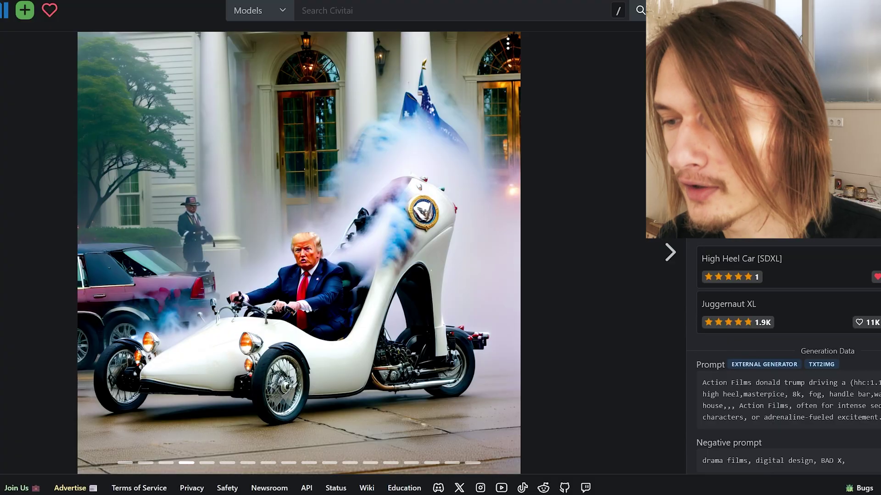
# - Step to the next High Heel Car [SDXL] example image to read its generation prompt
pyautogui.press('Right')
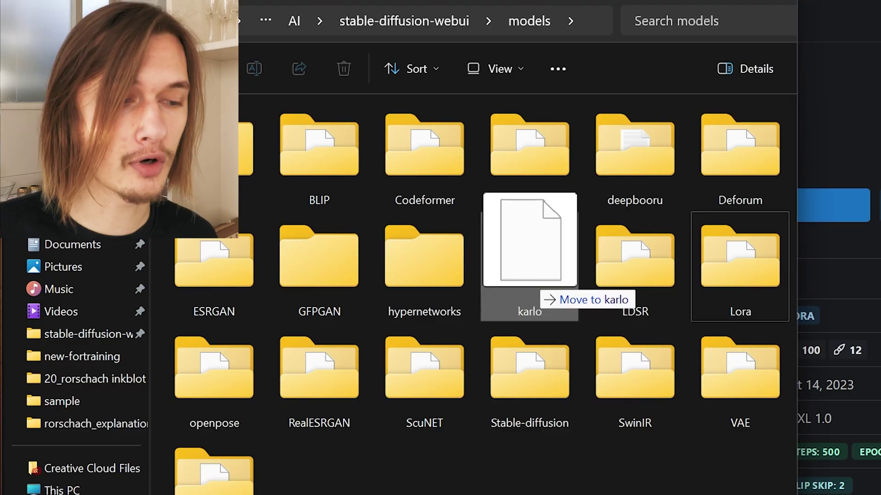
# - Move the High_Heel_Car_SDXL LoRA into the models folder and generate with <lora:High_Heel_Car_SDXL:1>
pyautogui.moveTo(486, 287); pyautogui.dragTo(706, 312)
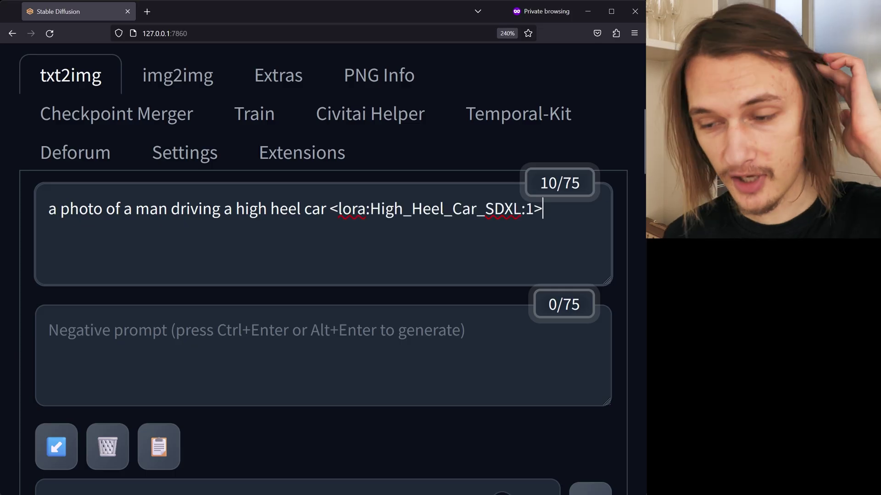
pyautogui.hotkey('ctrl', '-')
pyautogui.hotkey('ctrl', '-')
pyautogui.hotkey('ctrl', '-')
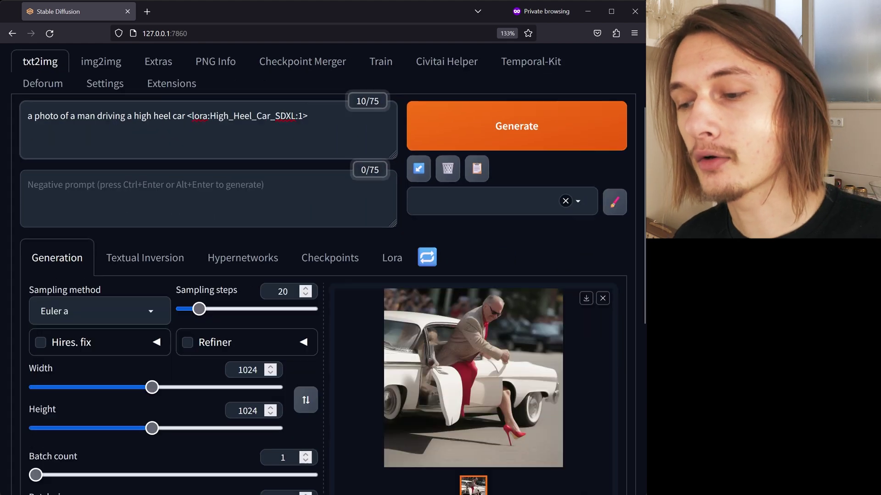
pyautogui.click(488, 126)
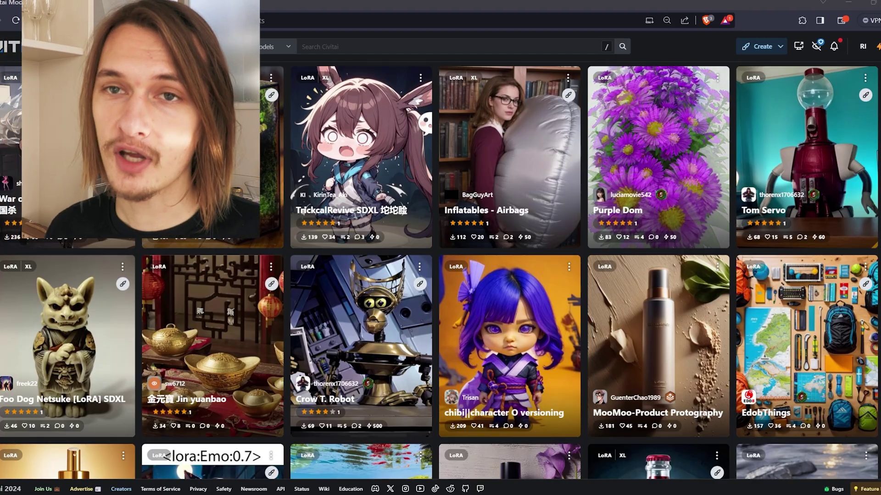
# - Scroll down the Civitai LoRA model listings to browse more examples
pyautogui.scroll(-3, 440, 270)
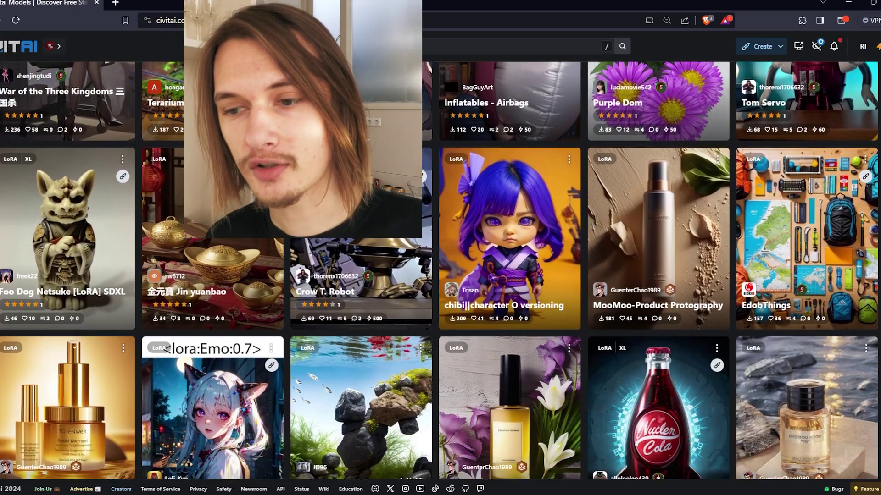
pyautogui.scroll(-4, 440, 271)
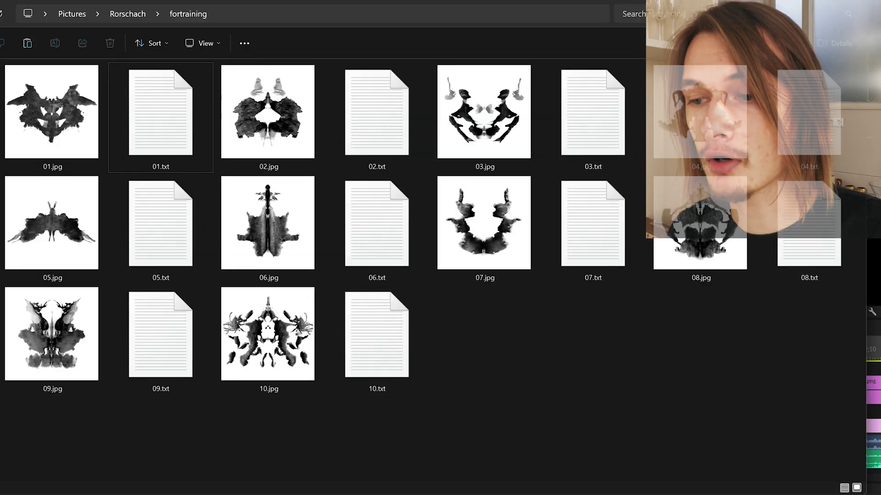
pyautogui.click(52, 113)
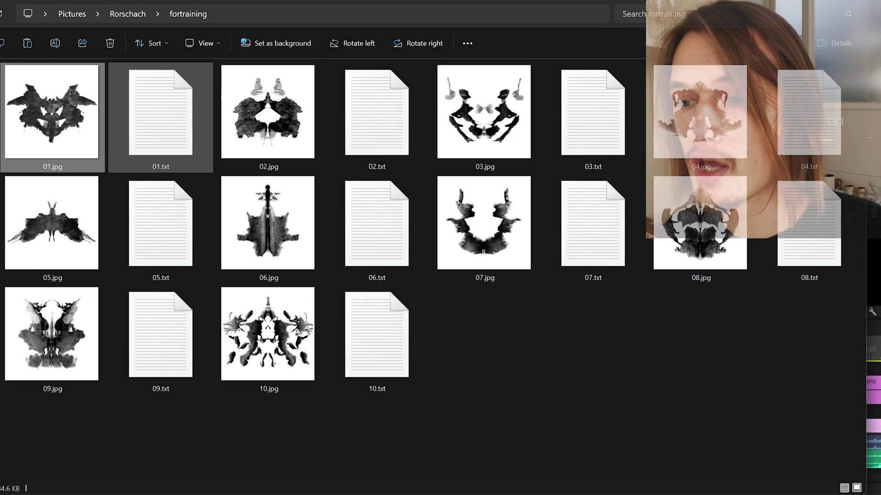
pyautogui.press('Return')
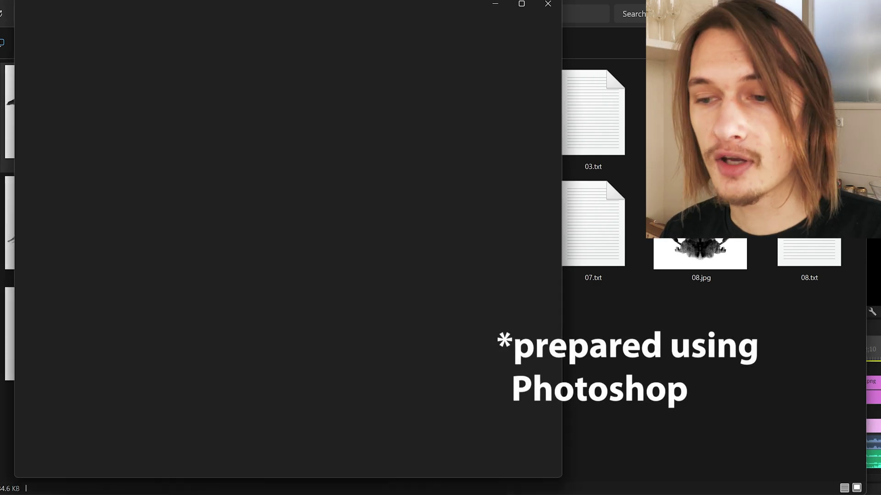
pyautogui.press('Right')
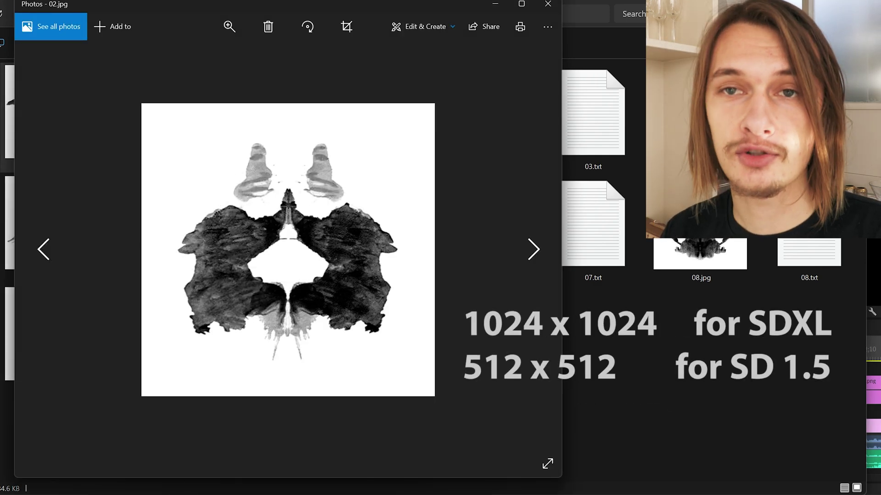
pyautogui.press('Right')
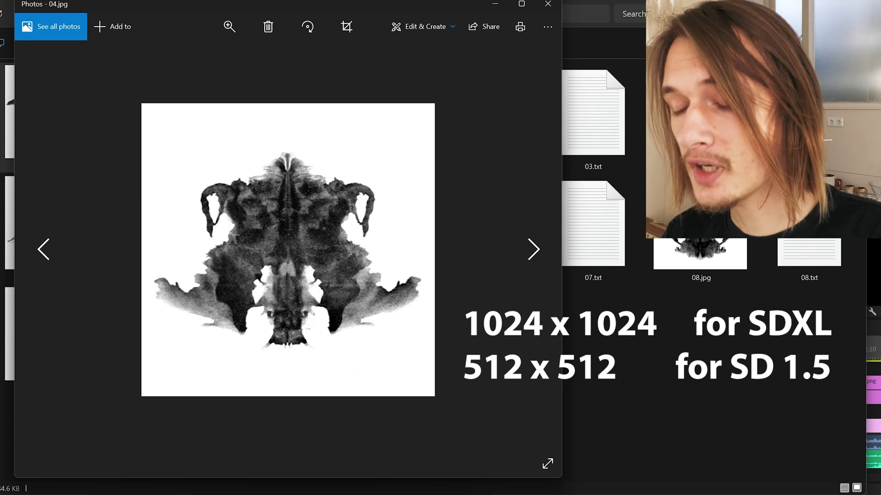
pyautogui.press('Right')
pyautogui.press('Right')
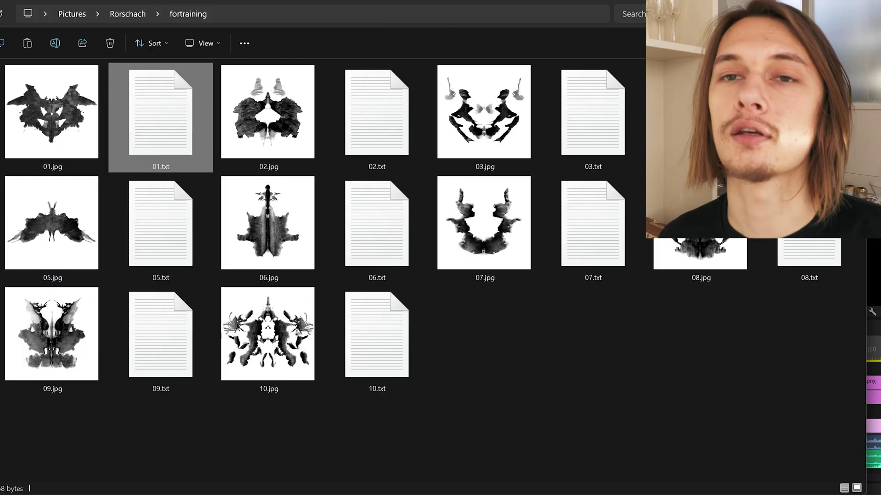
pyautogui.press('Return')
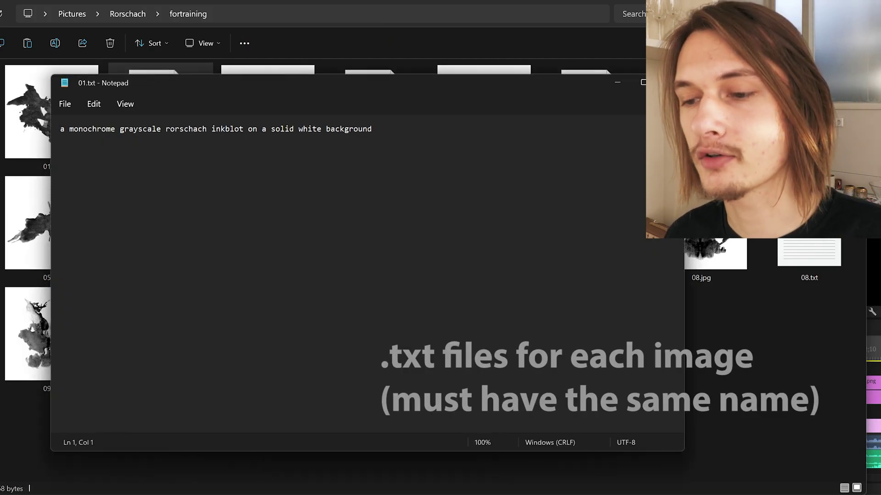
# - Enlarge the 01.txt inkblot caption text in Notepad with Ctrl+plus
pyautogui.hotkey('ctrl', '+')
pyautogui.hotkey('ctrl', '+')
pyautogui.hotkey('ctrl', '+')
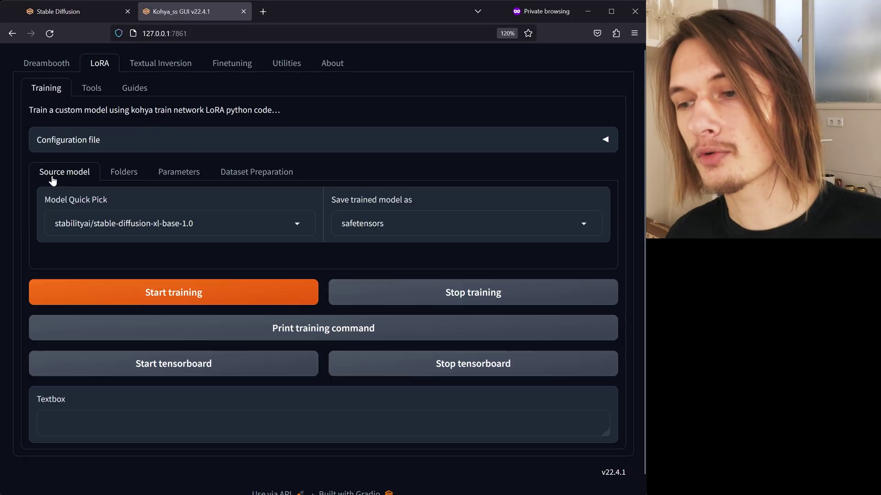
# - Name the LoRA output RORSCHACH_INKBLOT and set train batch size 4 with 8 epochs
pyautogui.click(124, 171)
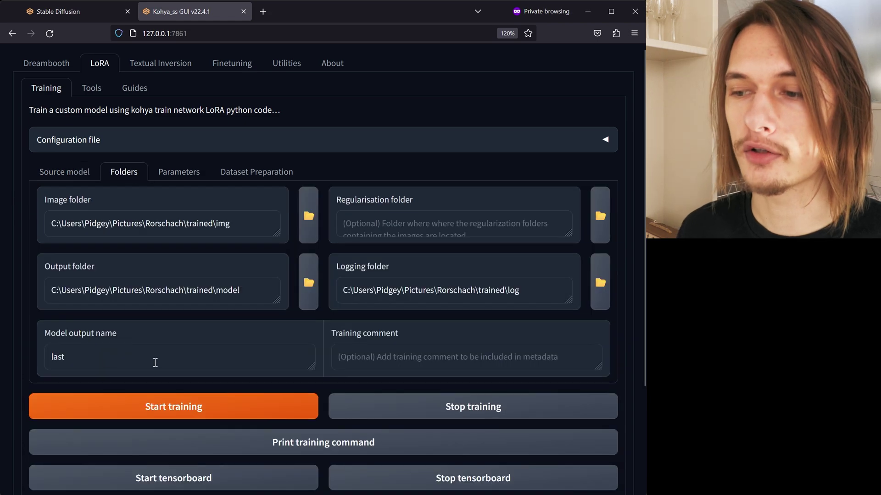
pyautogui.moveTo(68, 357); pyautogui.dragTo(18, 357)
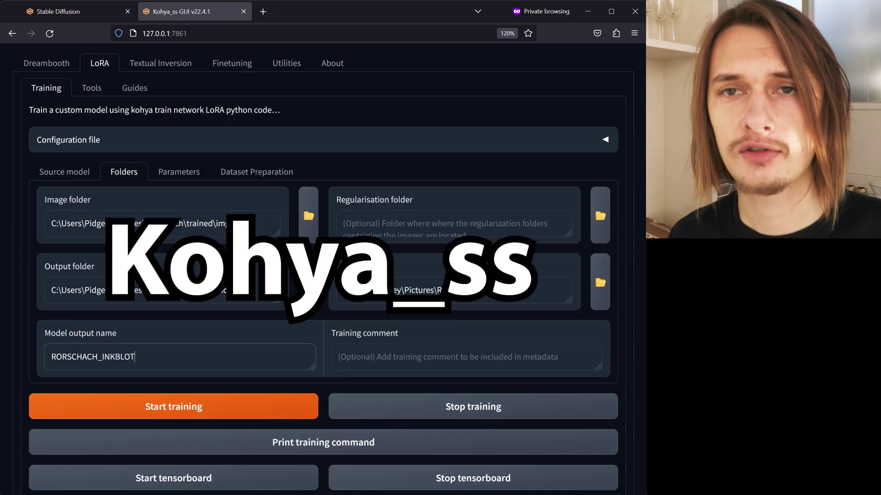
pyautogui.click(179, 172)
pyautogui.scroll(-7, 43, 281)
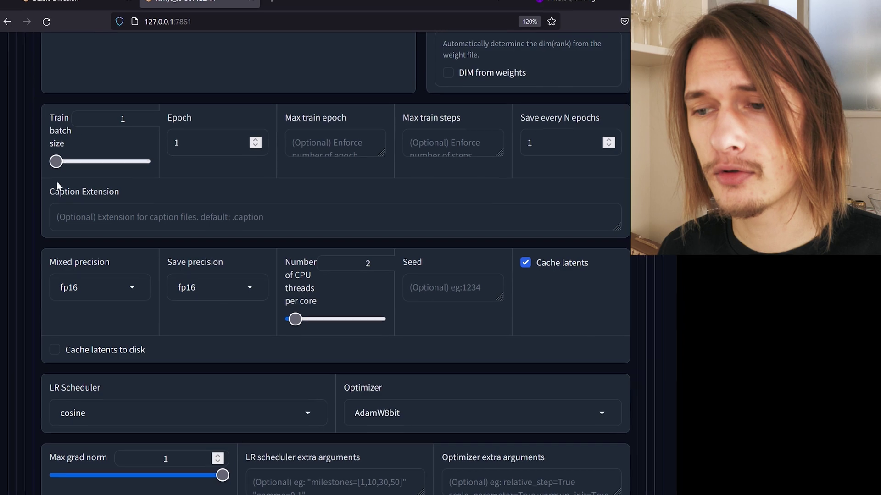
pyautogui.moveTo(56, 161)
pyautogui.mouseDown()
pyautogui.moveTo(98, 161)
pyautogui.moveTo(59, 163)
pyautogui.mouseUp()
pyautogui.doubleClick(173, 145)
pyautogui.write('8')
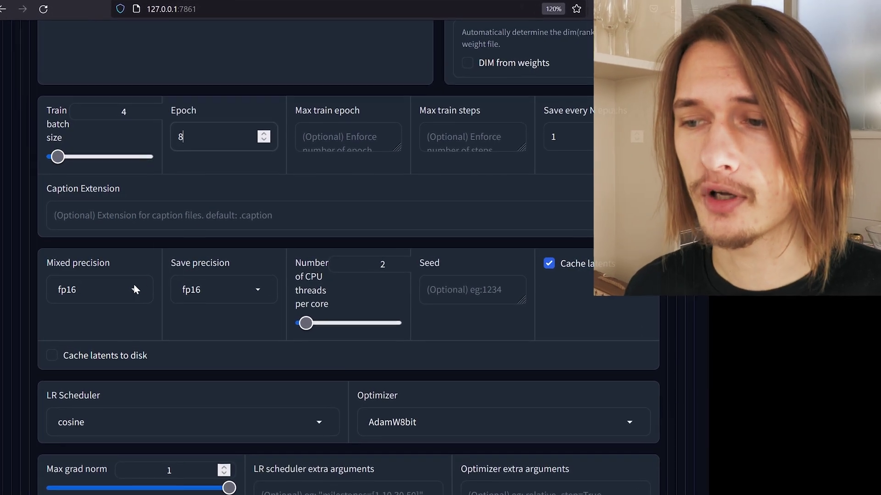
# - Set mixed and save precision to bf16 and CPU threads per core to 4
pyautogui.click(133, 288)
pyautogui.click(92, 267)
pyautogui.click(202, 289)
pyautogui.click(226, 268)
pyautogui.moveTo(306, 323); pyautogui.dragTo(315, 323)
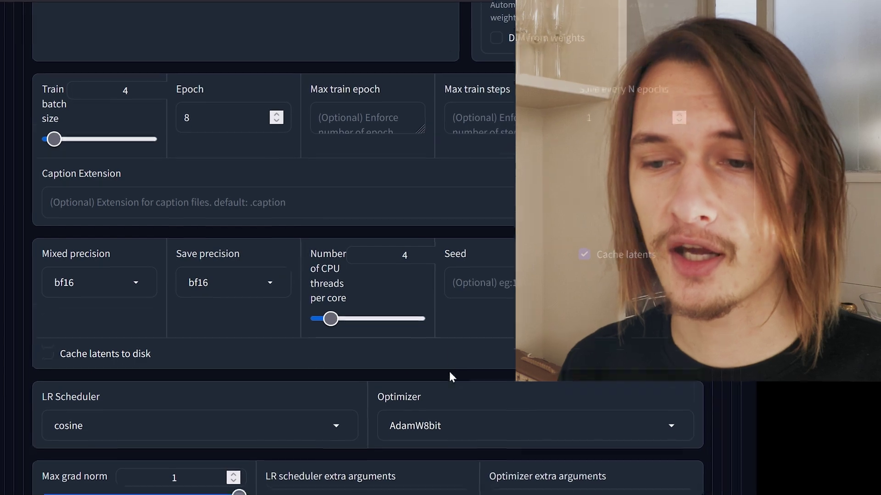
pyautogui.scroll(-3, 450, 376)
# - Use the constant learning-rate scheduler with the Adafactor optimizer
pyautogui.click(336, 279)
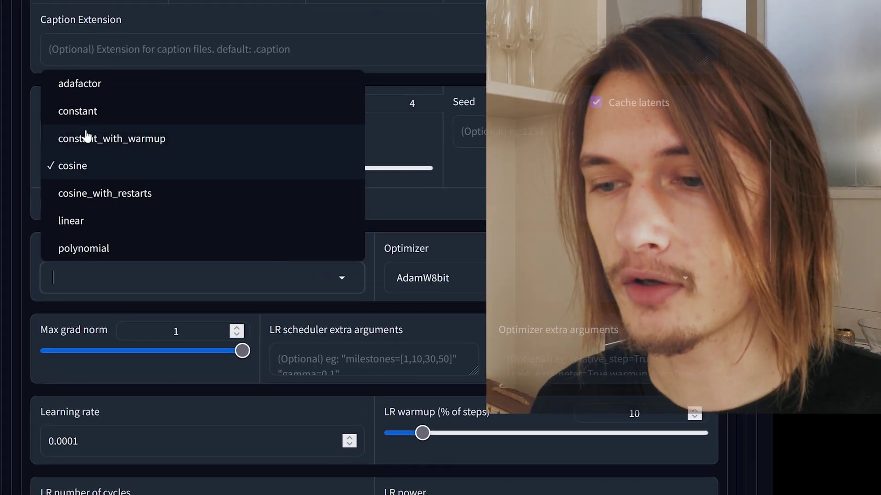
pyautogui.click(85, 120)
pyautogui.click(422, 278)
pyautogui.click(423, 73)
# - Change the learning rate and the Unet learning rate to 0.0002
pyautogui.scroll(-3, 99, 278)
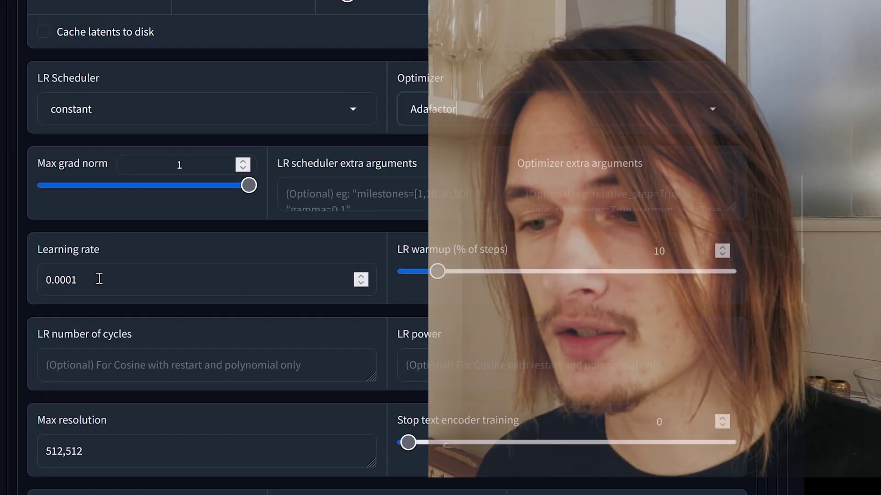
pyautogui.click(95, 277)
pyautogui.press('BackSpace')
pyautogui.write('24')
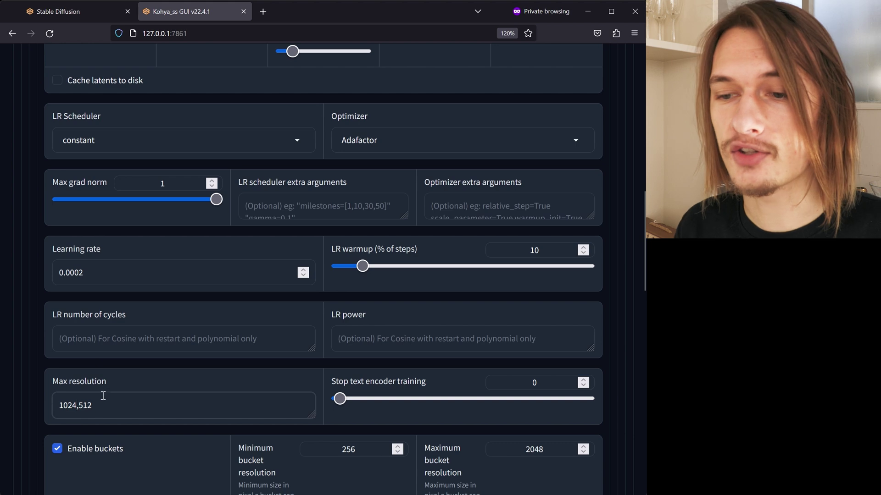
pyautogui.scroll(-3, 394, 333)
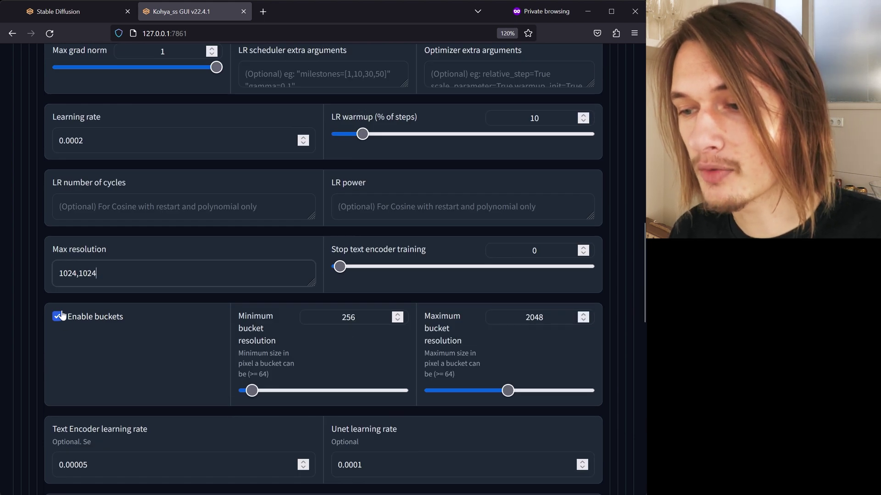
pyautogui.scroll(-3, 297, 260)
pyautogui.click(377, 334)
pyautogui.press('BackSpace')
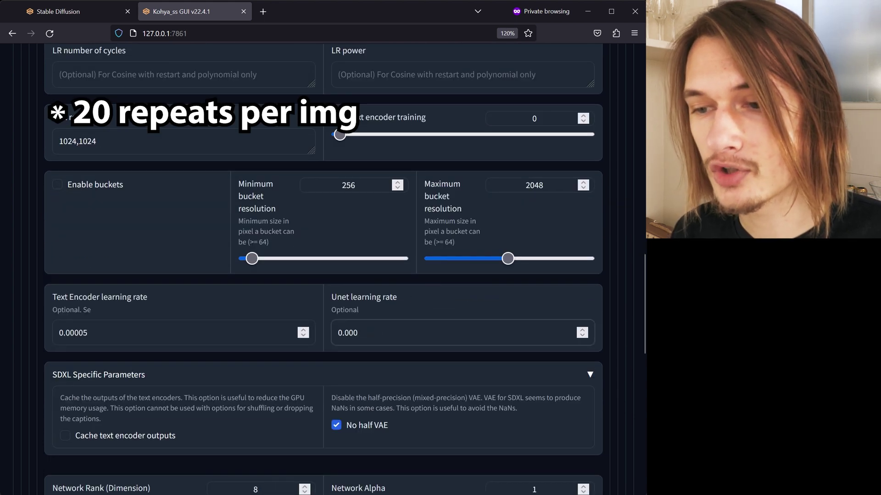
pyautogui.write('2')
pyautogui.scroll(-3, 285, 334)
pyautogui.scroll(-10, 285, 335)
pyautogui.scroll(15, 285, 335)
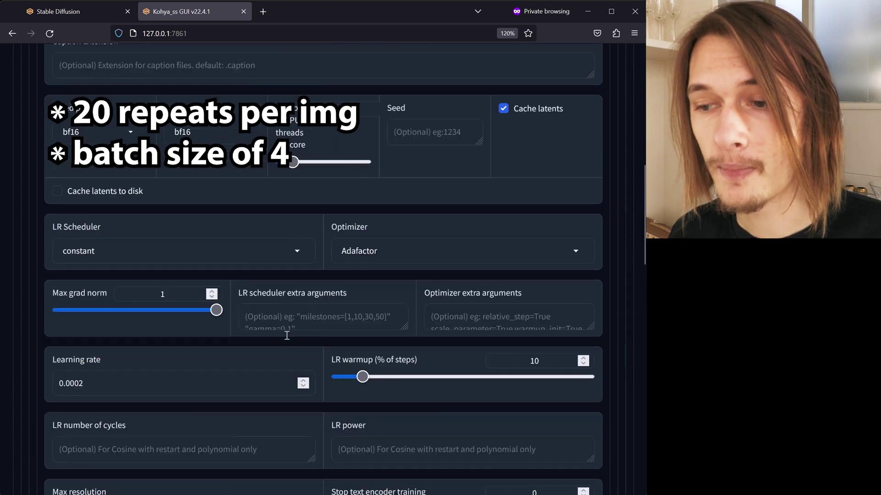
pyautogui.scroll(4, 285, 339)
# - Expand the advanced training options and the sample image settings
pyautogui.click(106, 261)
pyautogui.scroll(-10, 177, 334)
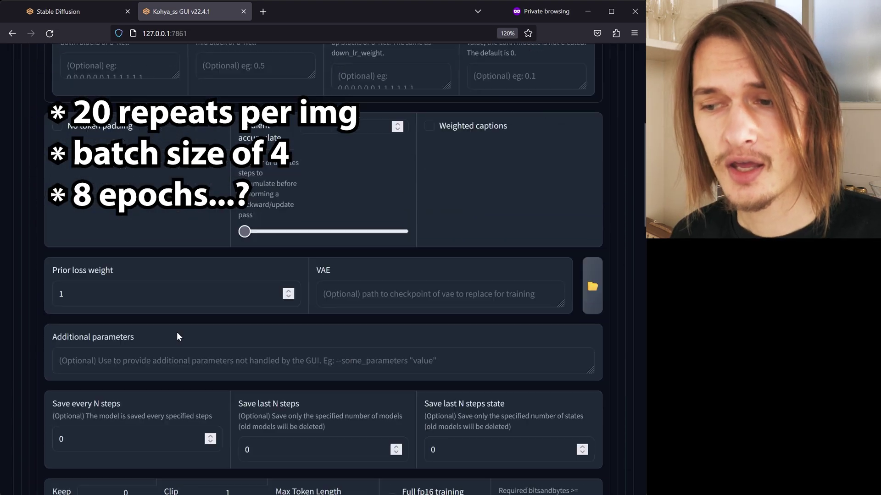
pyautogui.scroll(-14, 177, 336)
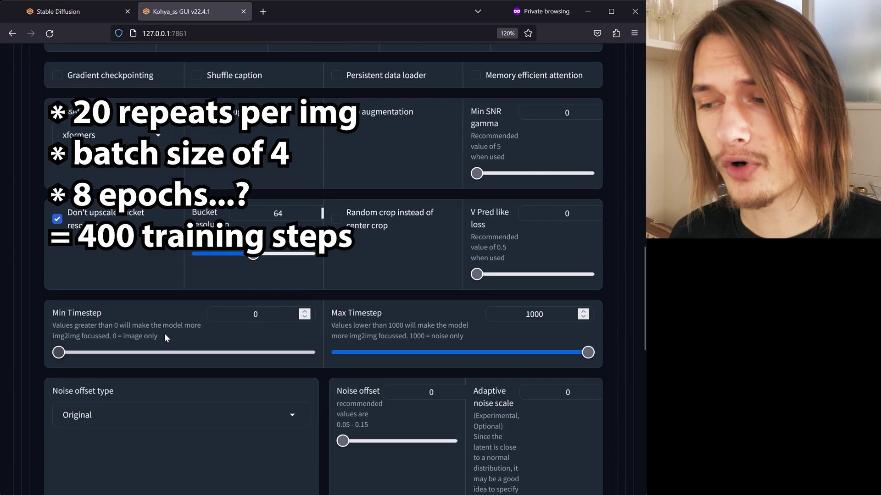
pyautogui.scroll(-5, 164, 334)
pyautogui.scroll(18, 176, 321)
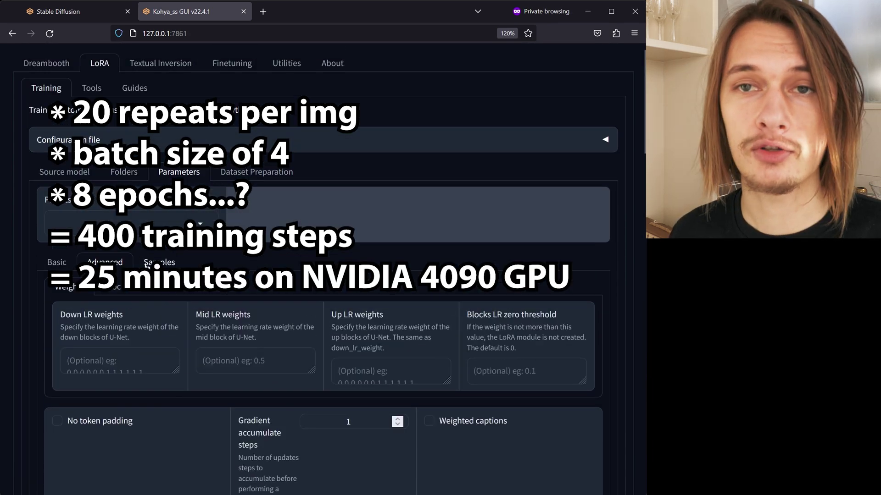
pyautogui.click(159, 315)
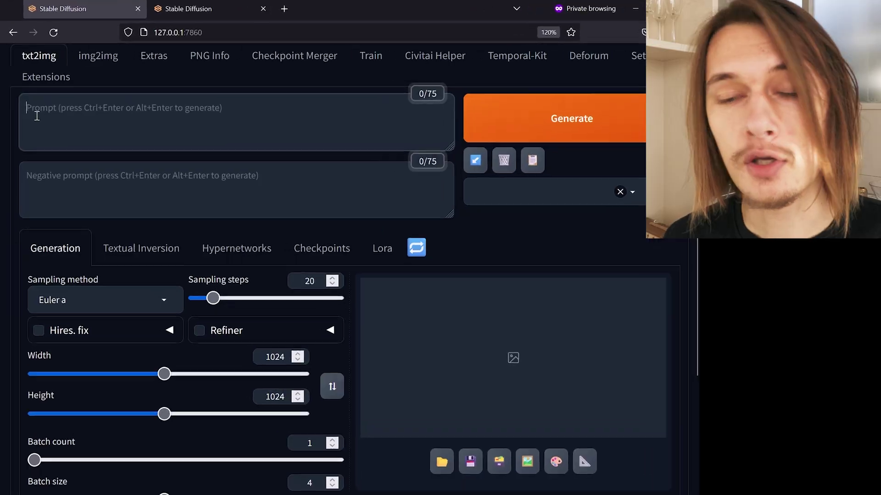
# - Generate from 'a rorschach inkblot on a solid white background' and view all four inkblots and the grid full-size
pyautogui.write('a rorschach i')
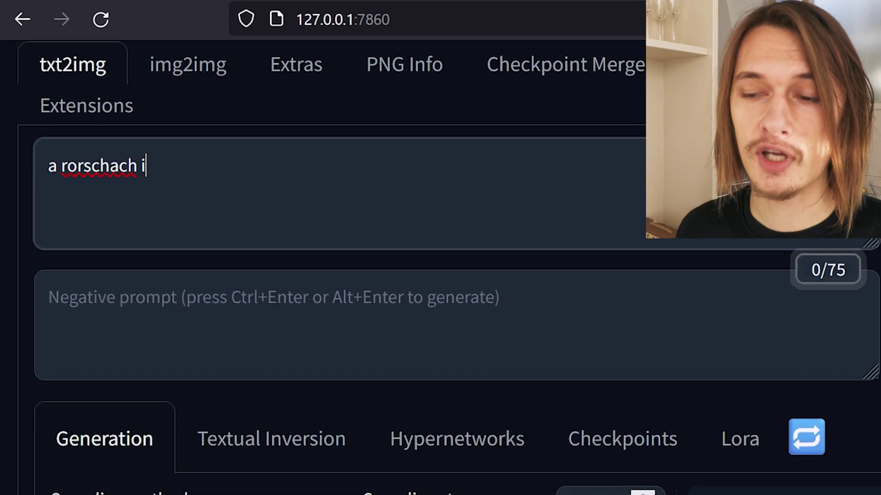
pyautogui.write('nkblot on a solid white b')
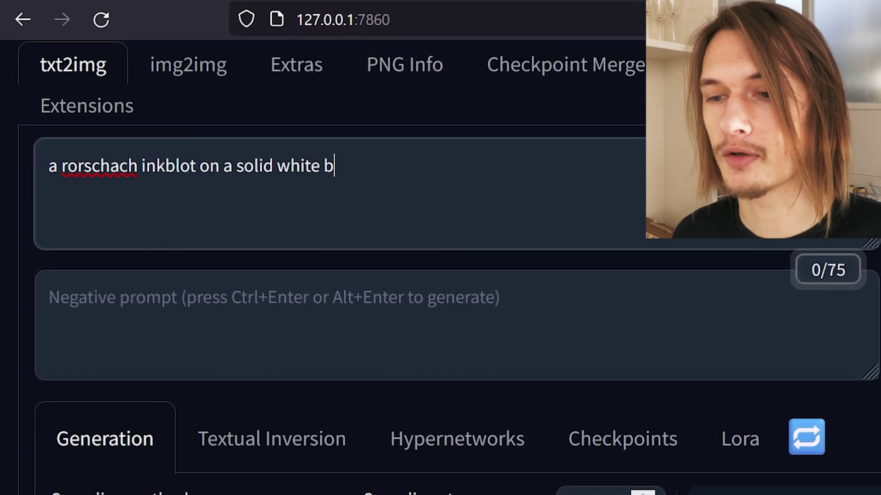
pyautogui.write('ackground')
pyautogui.click(467, 128)
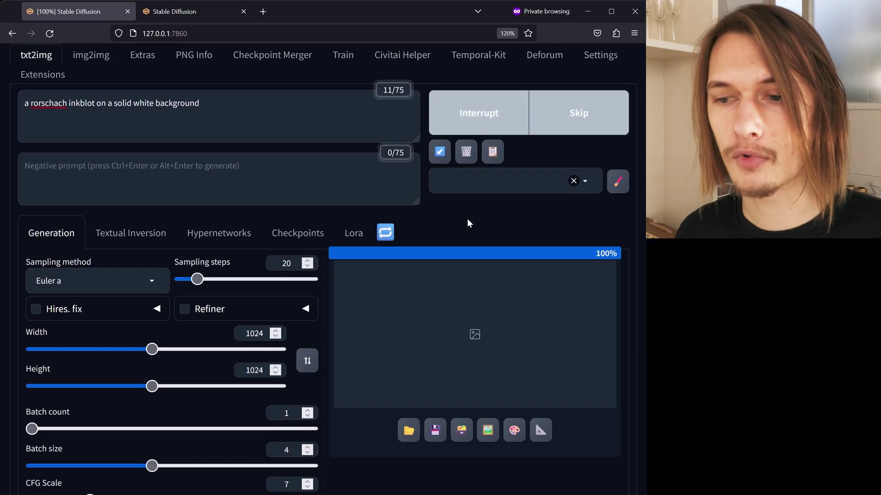
pyautogui.click(468, 369)
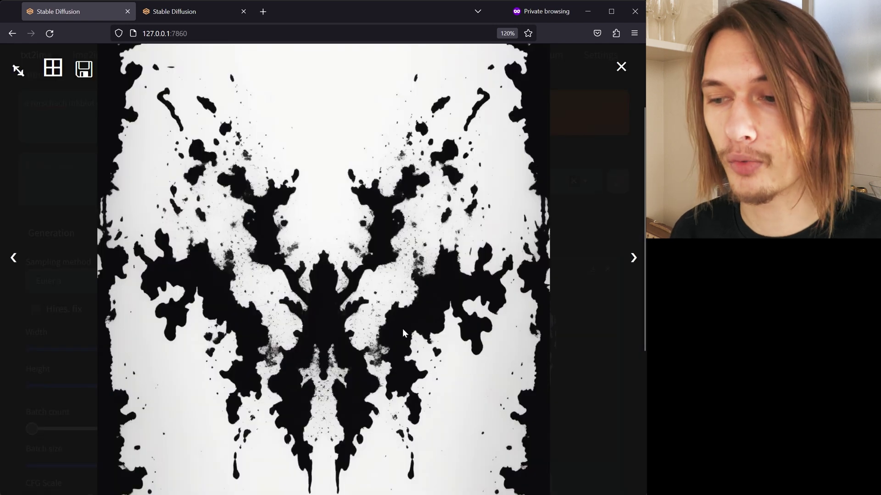
pyautogui.press('Right')
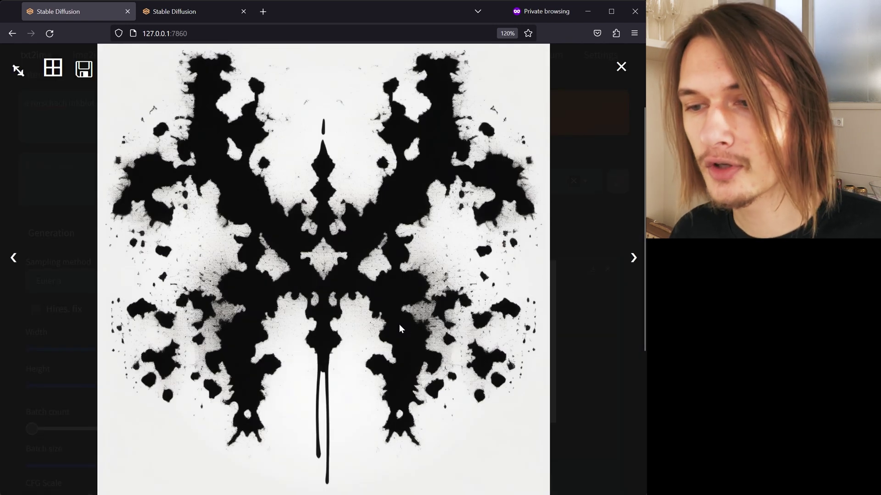
pyautogui.press('Right')
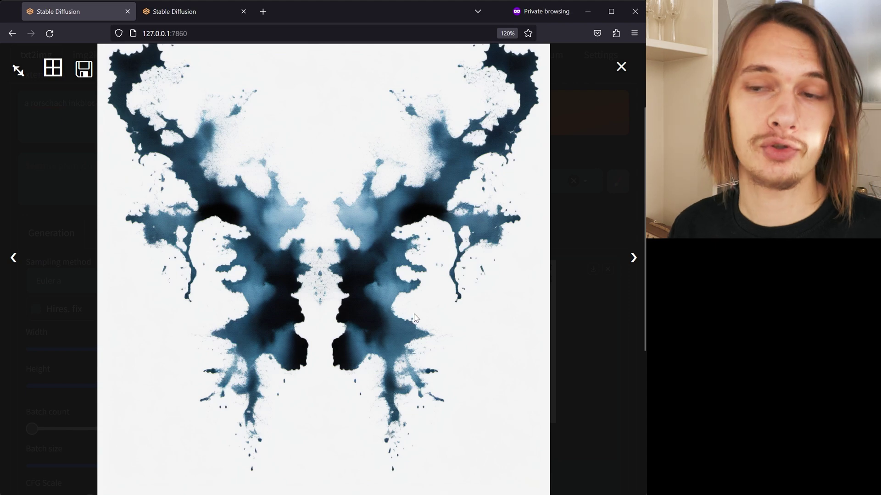
pyautogui.press('Right')
pyautogui.press('Right')
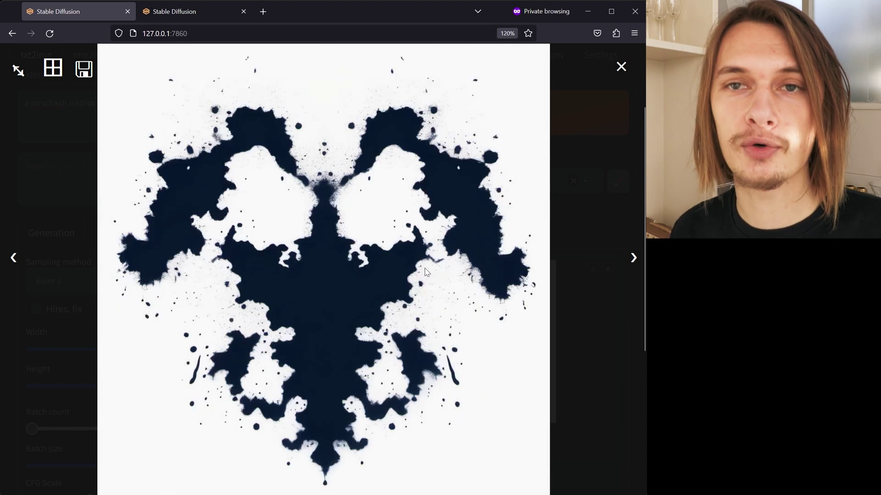
pyautogui.press('Right')
pyautogui.press('Right')
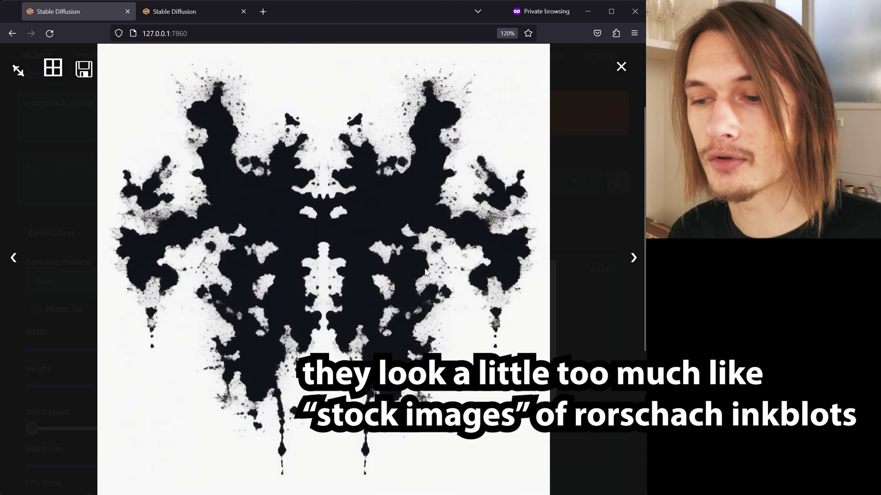
pyautogui.press('Right')
pyautogui.press('Right')
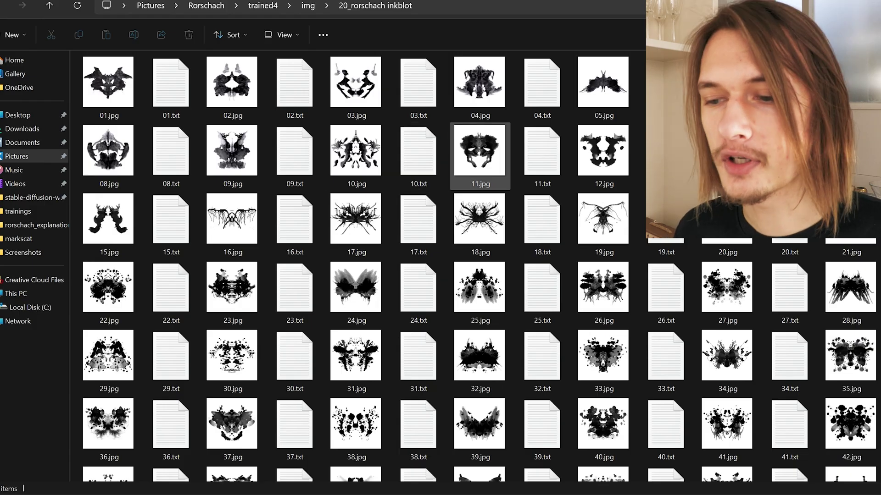
pyautogui.press('Return')
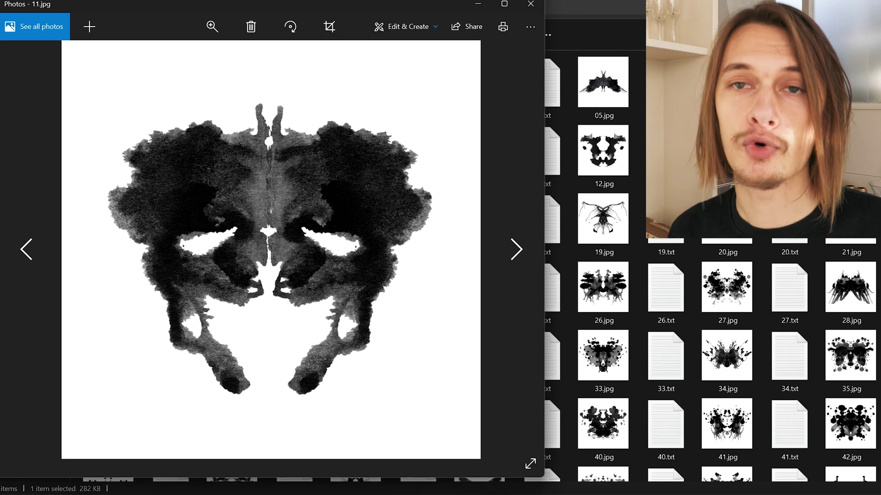
pyautogui.press('Right')
pyautogui.press('Right')
pyautogui.press('Right')
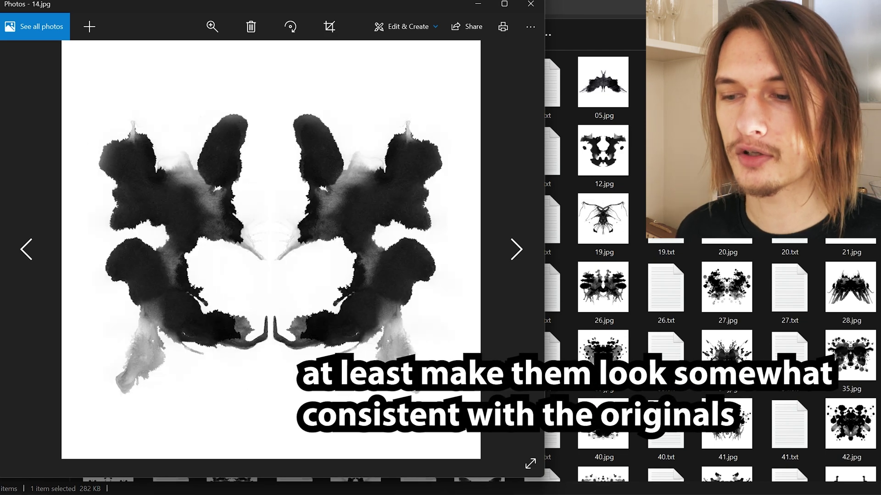
pyautogui.press('Right')
pyautogui.press('Right')
pyautogui.press('Right')
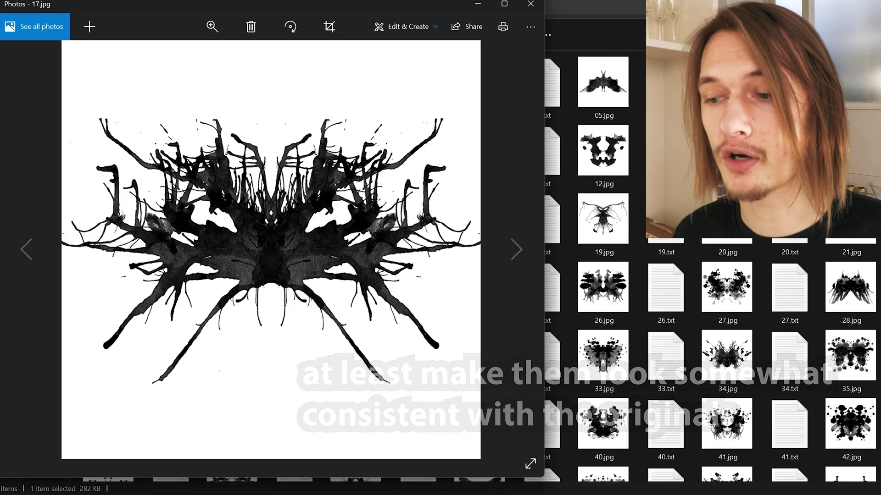
pyautogui.press('Right')
pyautogui.press('Right')
pyautogui.press('Right')
pyautogui.press('Right')
pyautogui.press('Right')
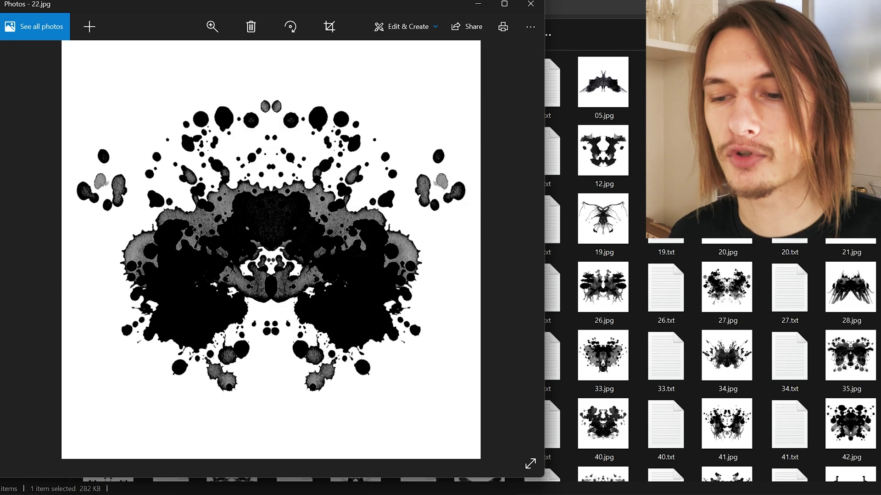
pyautogui.press('Right')
pyautogui.press('Right')
pyautogui.press('Right')
pyautogui.press('Right')
pyautogui.press('Right')
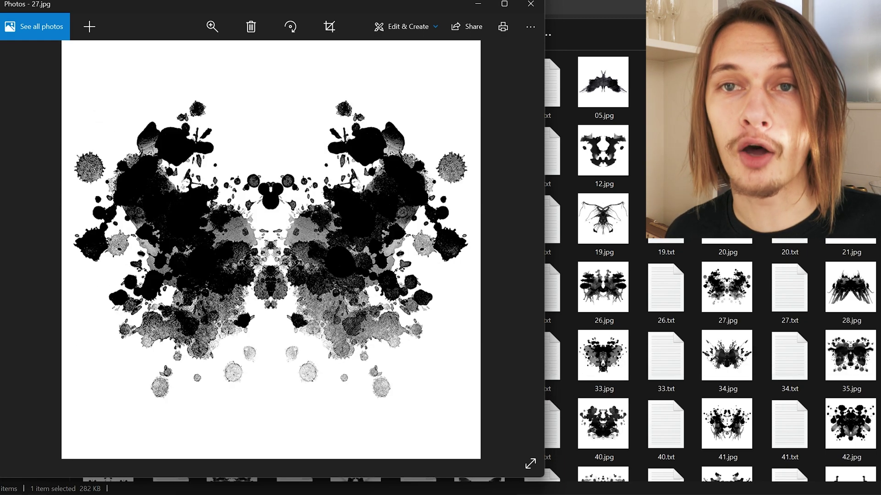
pyautogui.press('Right')
pyautogui.press('Right')
pyautogui.press('Right')
pyautogui.press('Right')
pyautogui.press('Right')
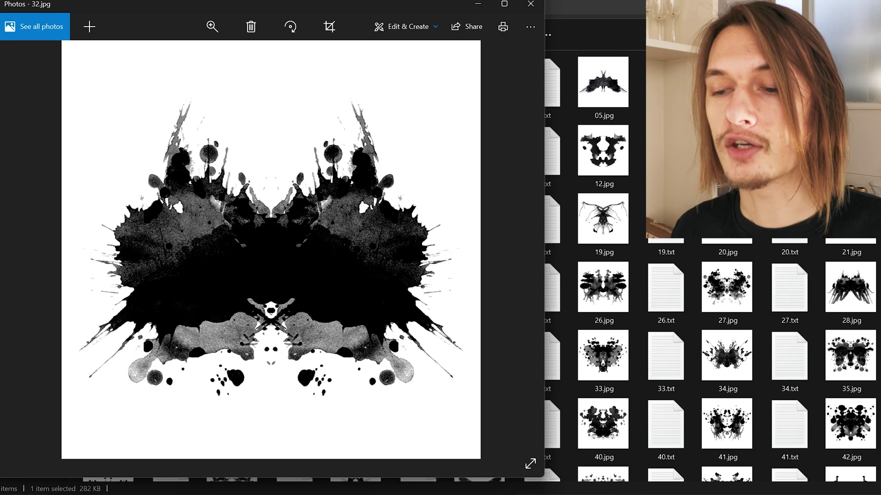
pyautogui.press('Right')
pyautogui.press('Right')
pyautogui.press('Right')
pyautogui.press('Right')
pyautogui.press('Right')
pyautogui.press('Right')
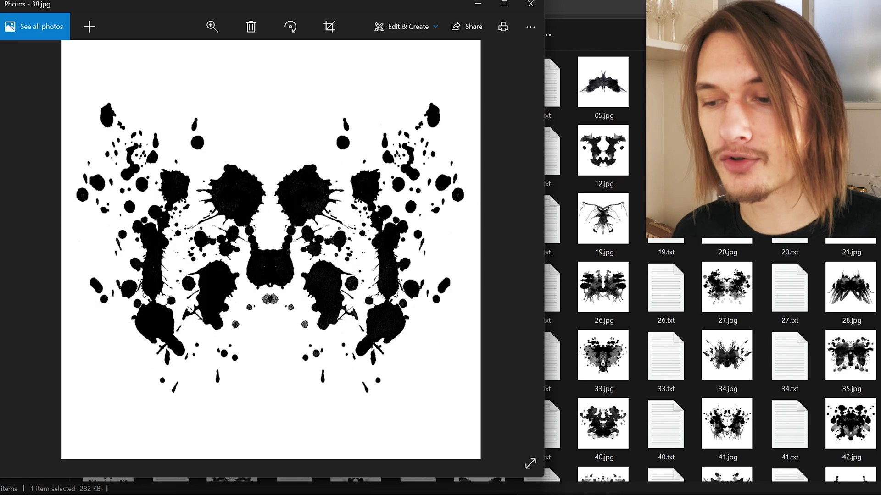
pyautogui.press('Right')
pyautogui.press('Right')
pyautogui.press('Right')
pyautogui.press('Right')
pyautogui.press('Right')
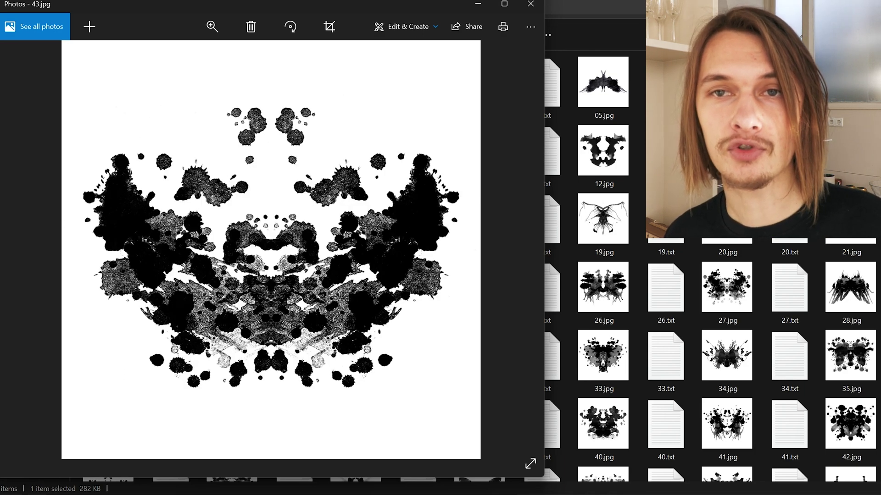
pyautogui.press('Right')
pyautogui.press('Right')
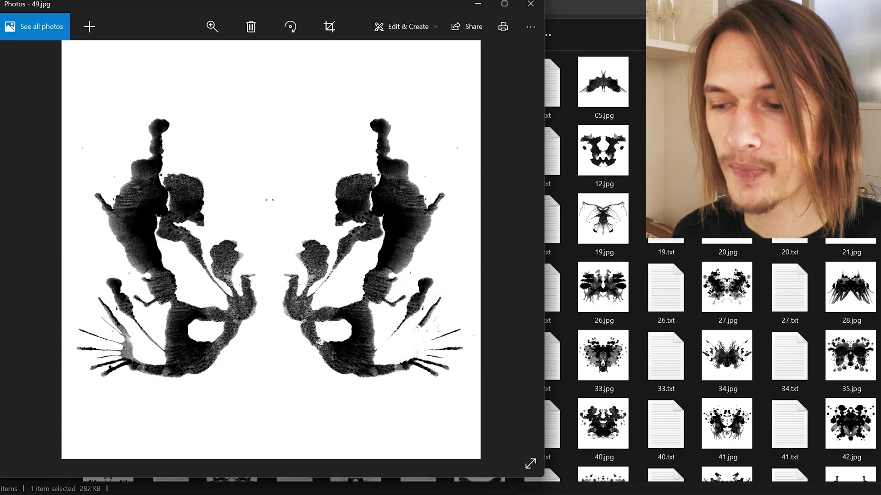
pyautogui.press('Right')
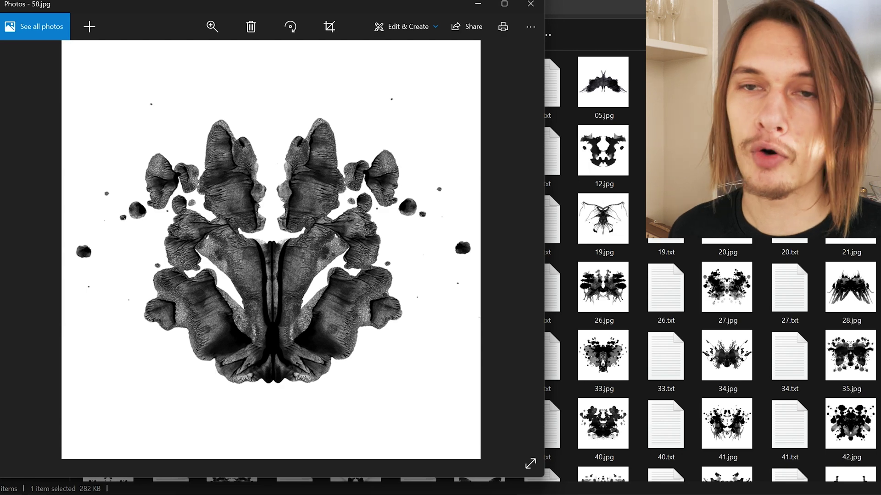
pyautogui.hotkey('alt', 'F4')
pyautogui.scroll(-3, 479, 266)
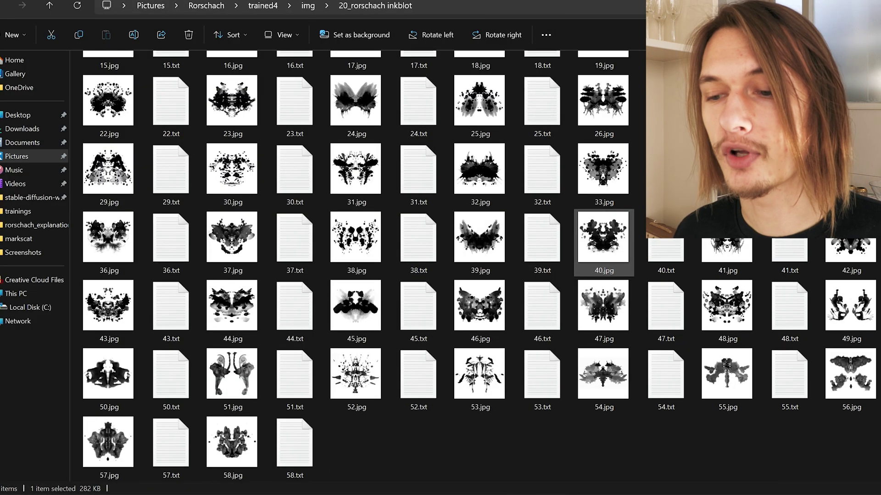
pyautogui.scroll(3, 479, 266)
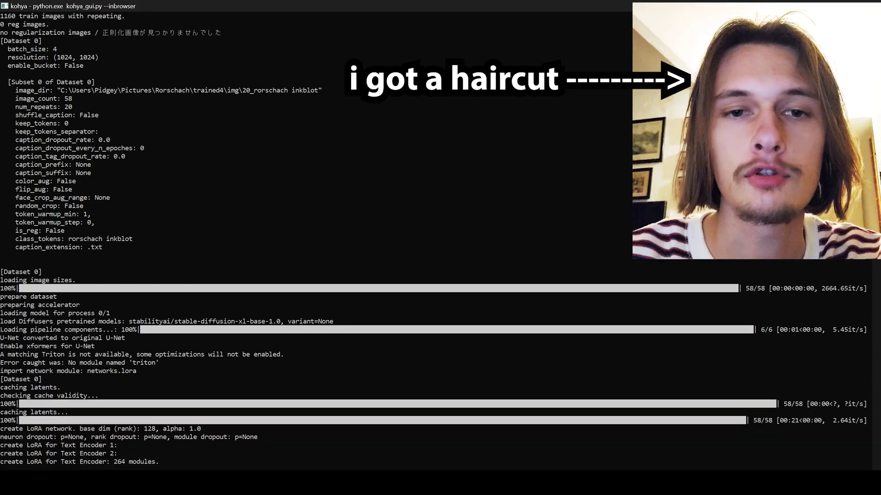
pyautogui.scroll(-13, 316, 238)
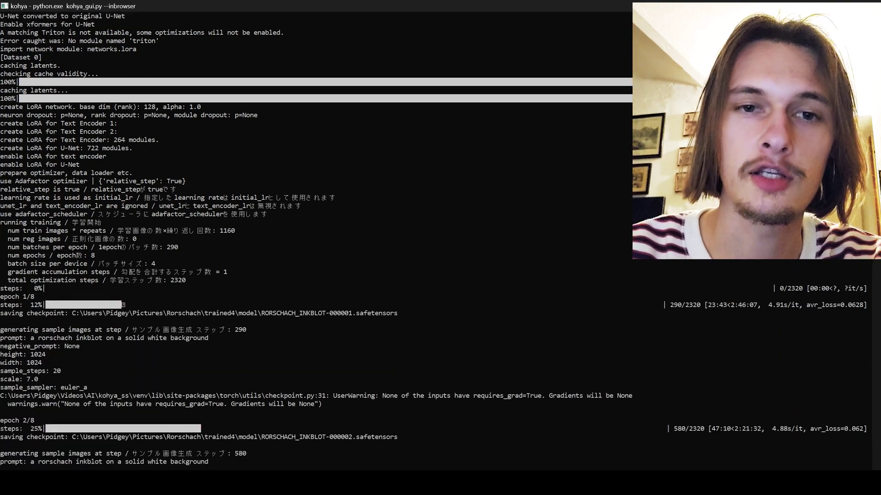
pyautogui.scroll(-13, 317, 239)
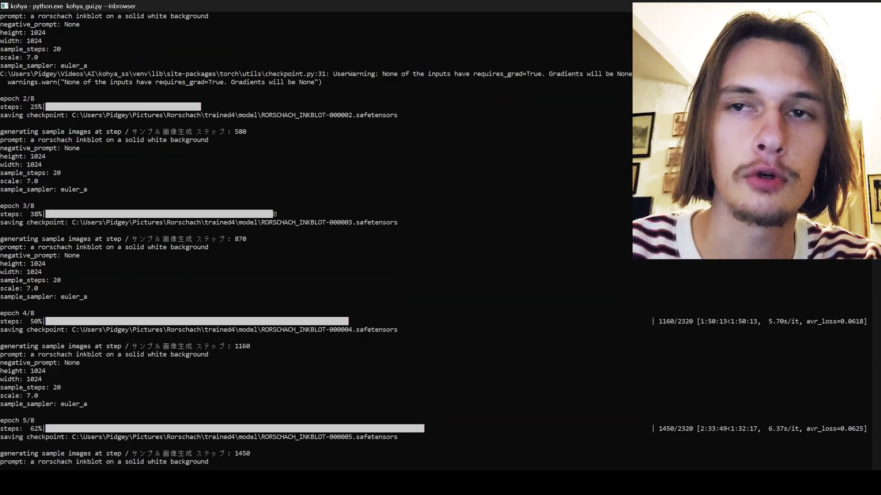
pyautogui.scroll(-13, 316, 239)
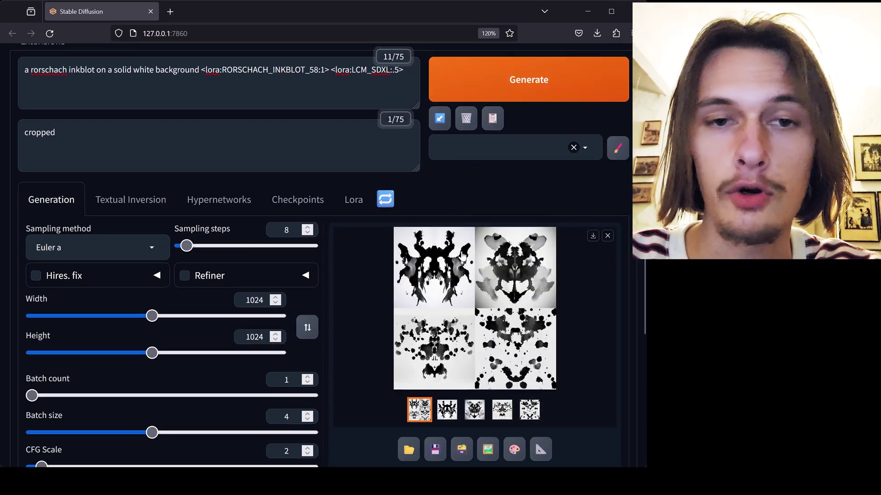
# - Preview the output grid, then display the second of the four inkblots full-screen
pyautogui.click(445, 259)
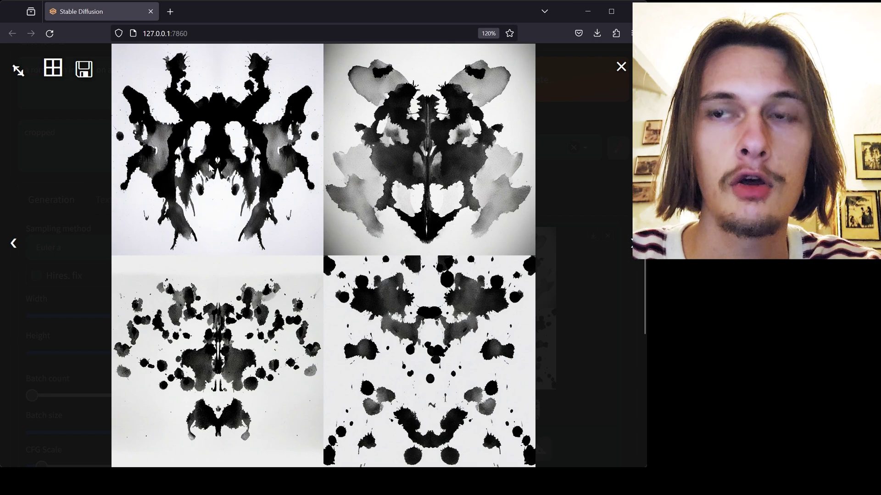
pyautogui.click(210, 166)
pyautogui.click(447, 412)
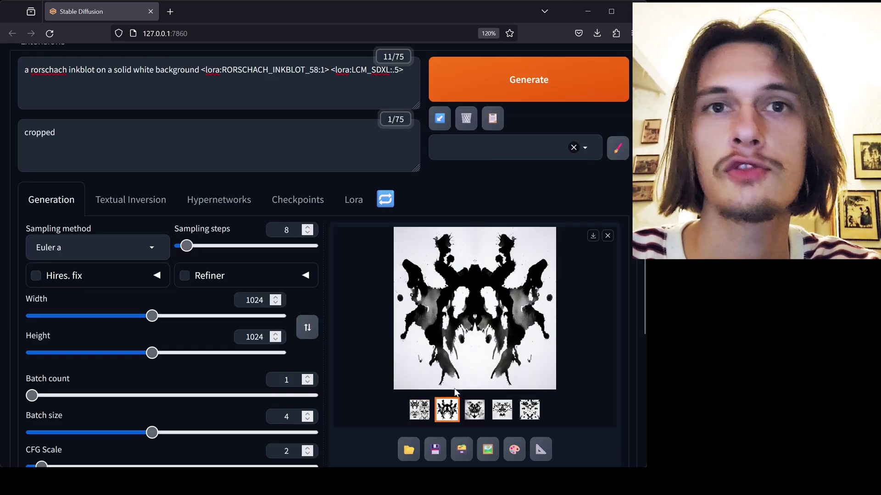
pyautogui.click(457, 385)
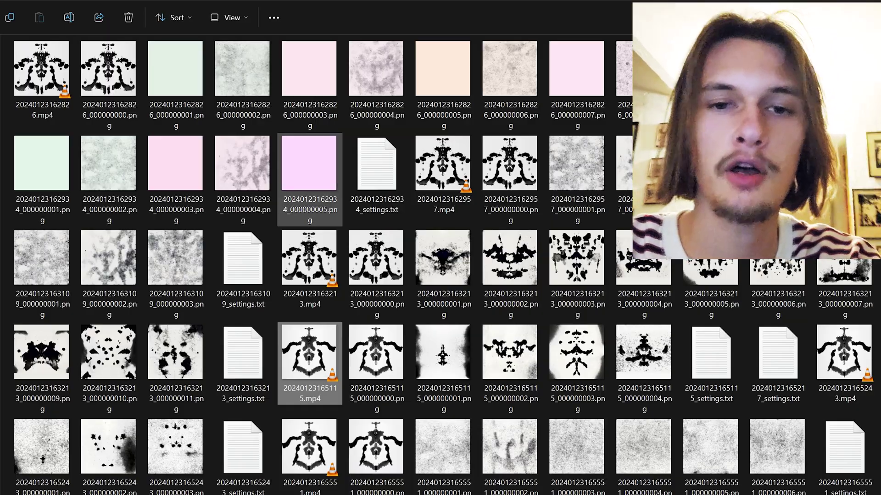
# - Play the earlier animations 20240123162826.mp4 and 20240123163213.mp4, closing each player afterwards
pyautogui.scroll(-10, 310, 275)
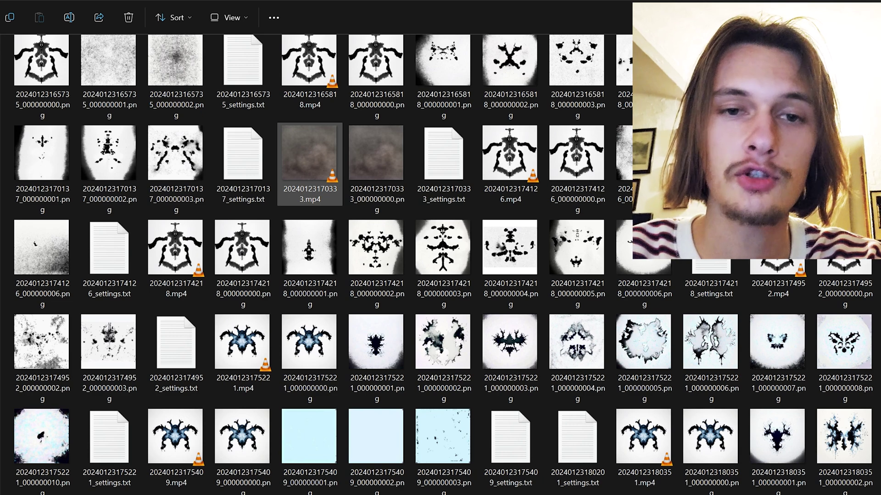
pyautogui.scroll(-5, 310, 165)
pyautogui.scroll(-7, 310, 165)
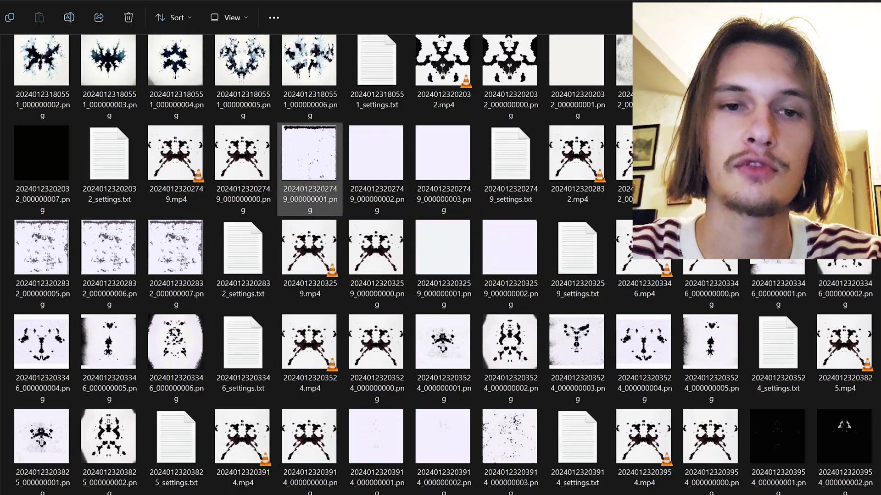
pyautogui.scroll(-15, 310, 170)
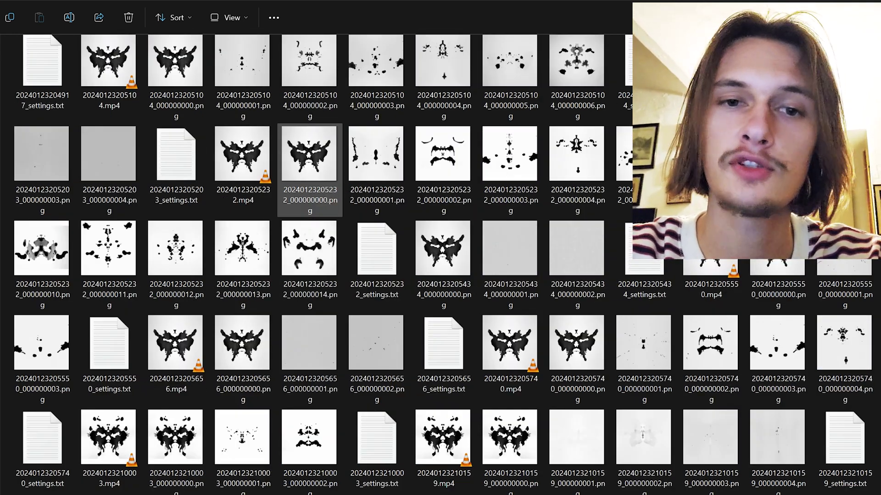
pyautogui.scroll(15, 310, 170)
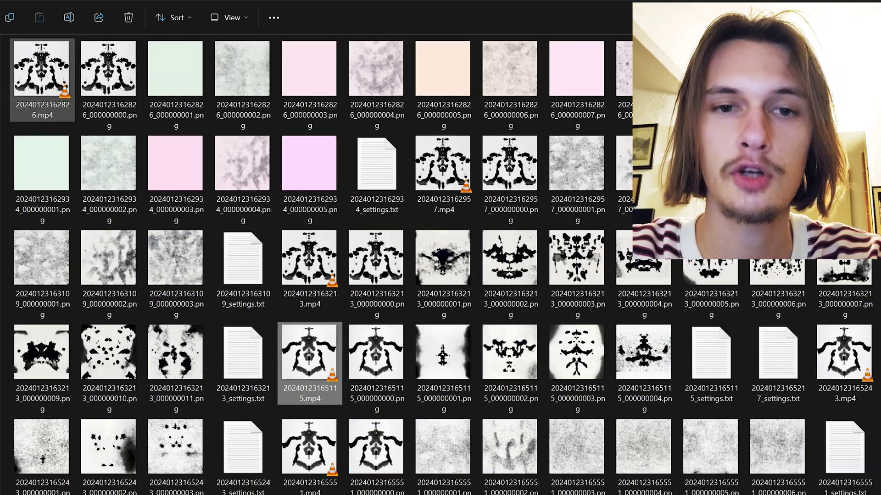
pyautogui.doubleClick(42, 69)
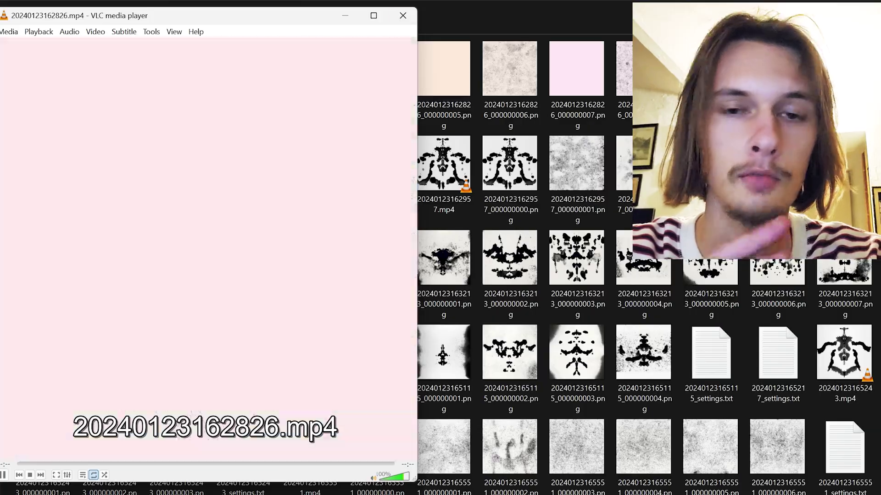
pyautogui.hotkey('ctrl', 'q')
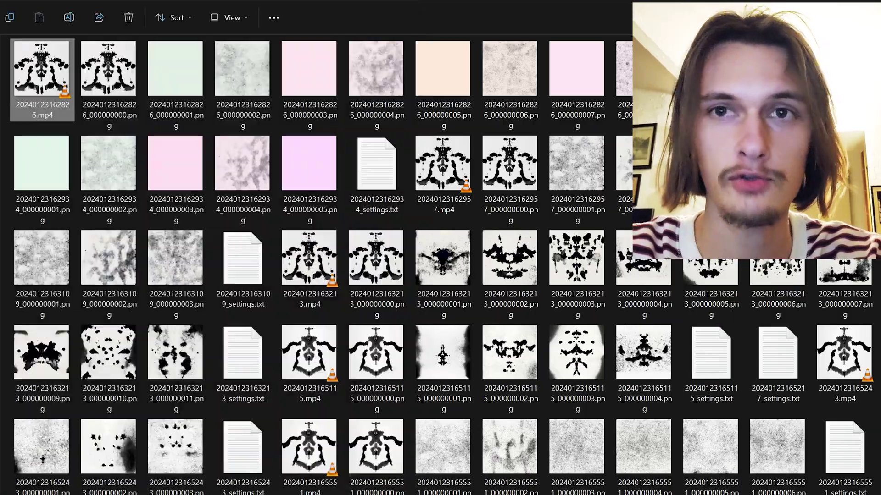
pyautogui.doubleClick(309, 257)
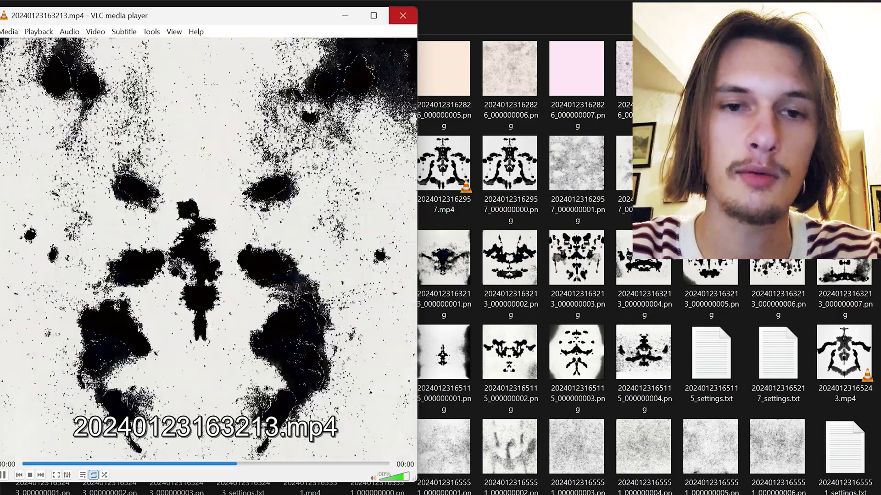
pyautogui.click(403, 15)
pyautogui.doubleClick(376, 266)
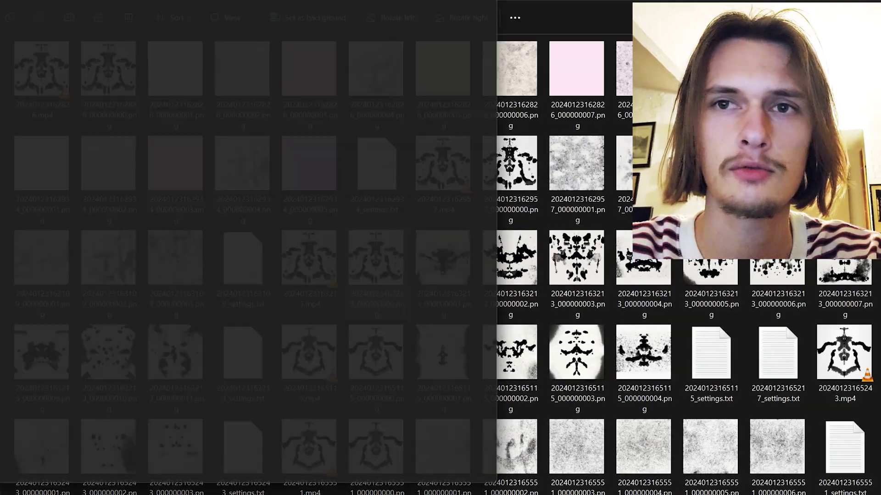
pyautogui.press('Right')
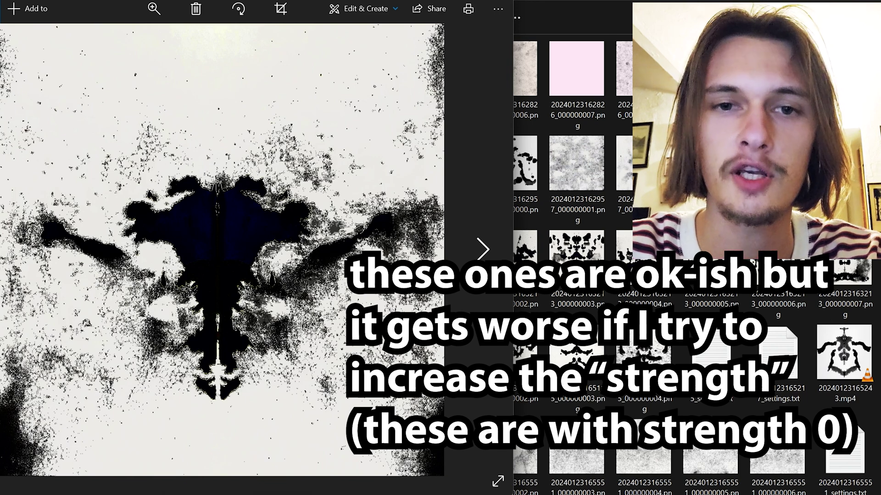
pyautogui.press('Right')
pyautogui.press('Right')
pyautogui.press('Right')
pyautogui.press('Right')
pyautogui.press('Right')
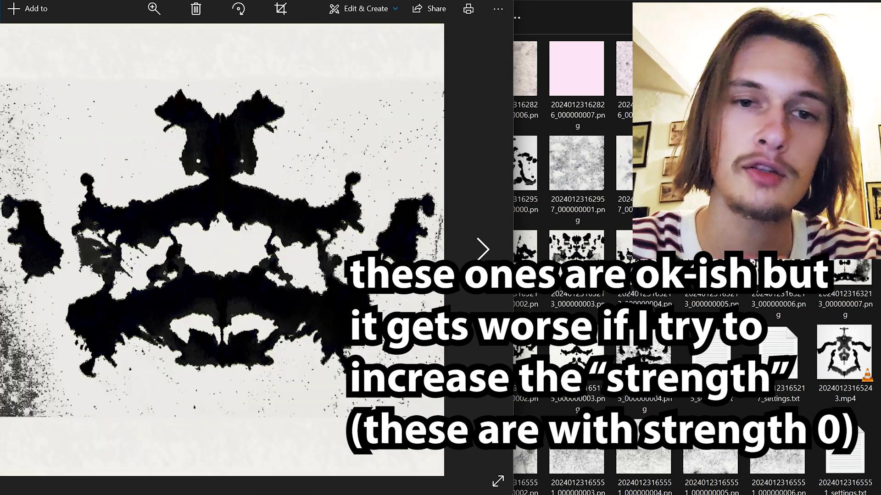
pyautogui.press('Right')
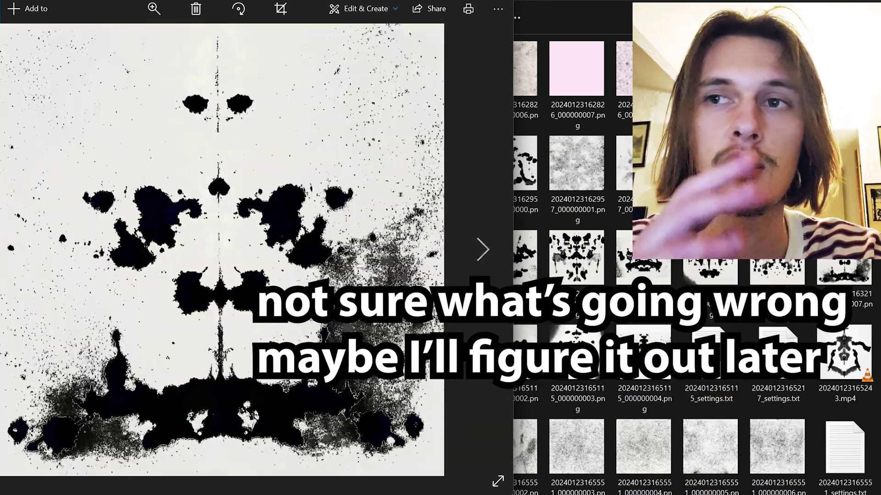
pyautogui.hotkey('alt', 'F4')
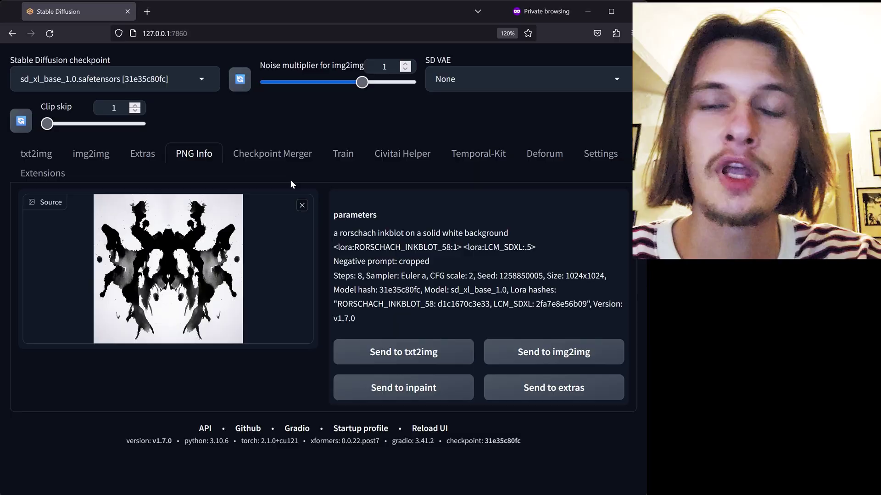
# - Send the inkblot and its prompt to img2img with denoising strength 0.94
pyautogui.click(525, 356)
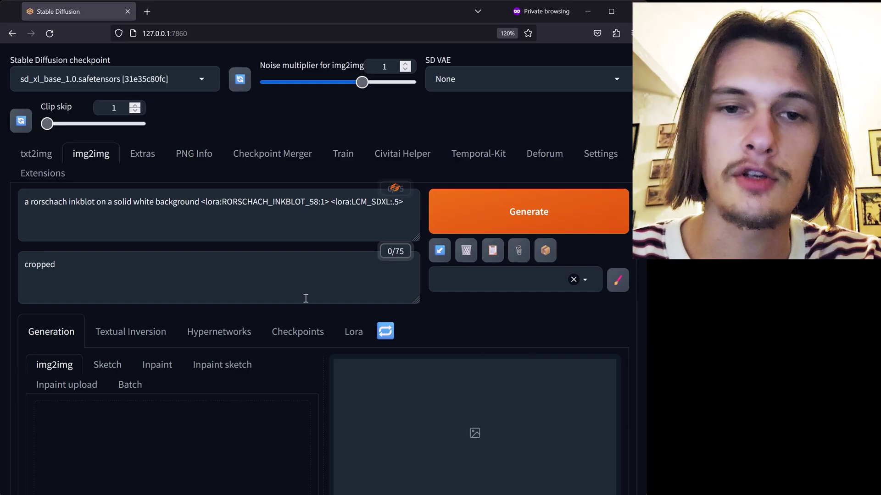
pyautogui.scroll(-12, 288, 300)
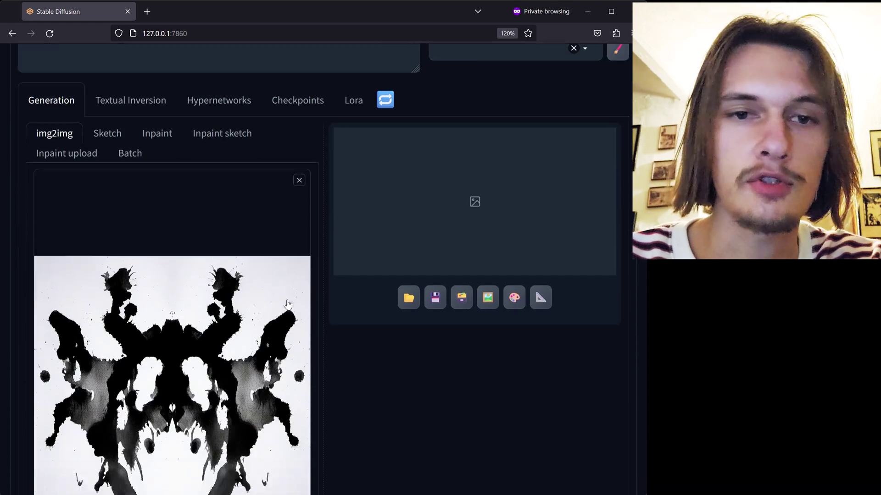
pyautogui.scroll(-4, 288, 304)
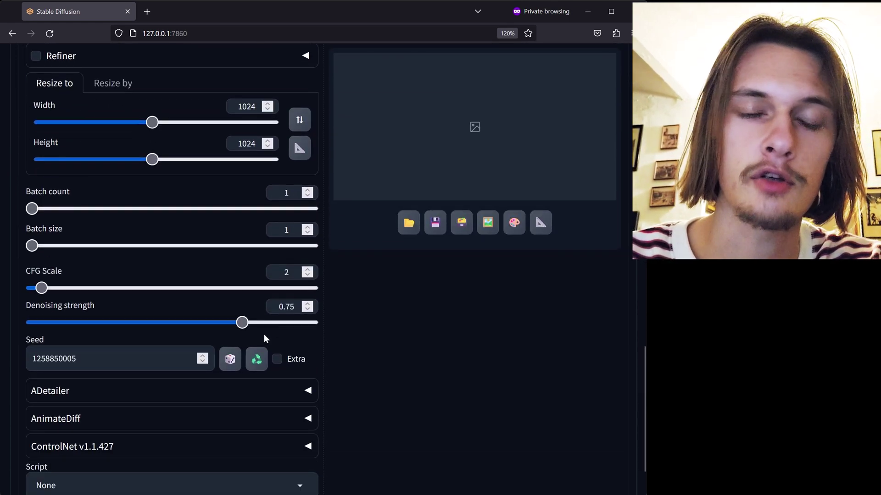
pyautogui.click(242, 323)
pyautogui.moveTo(278, 329); pyautogui.dragTo(297, 329)
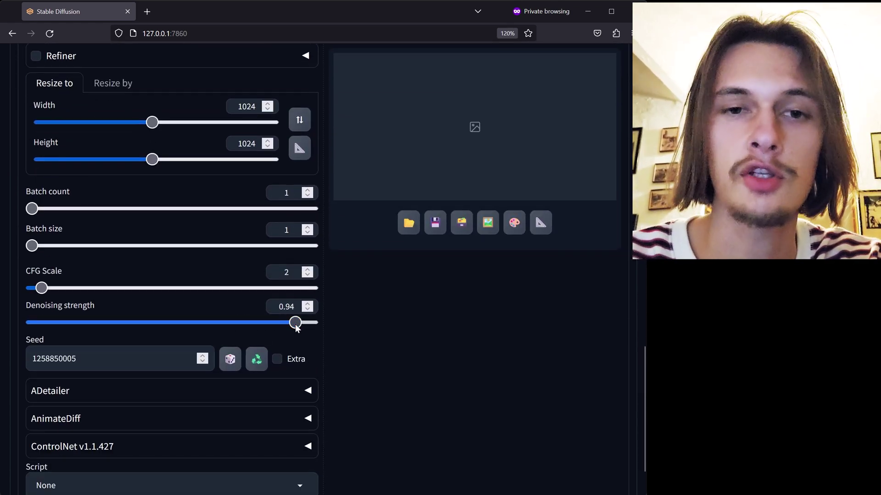
# - Select the Loopback script and set Loops to 25
pyautogui.scroll(-2, 366, 320)
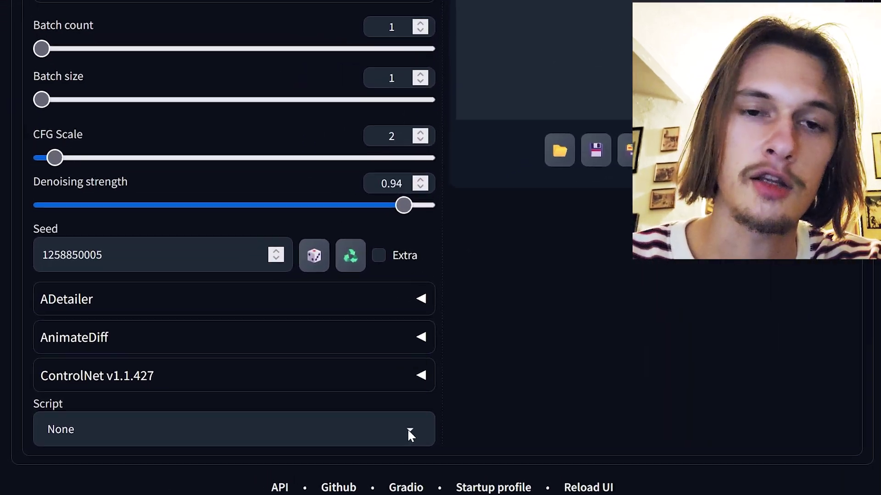
pyautogui.click(301, 427)
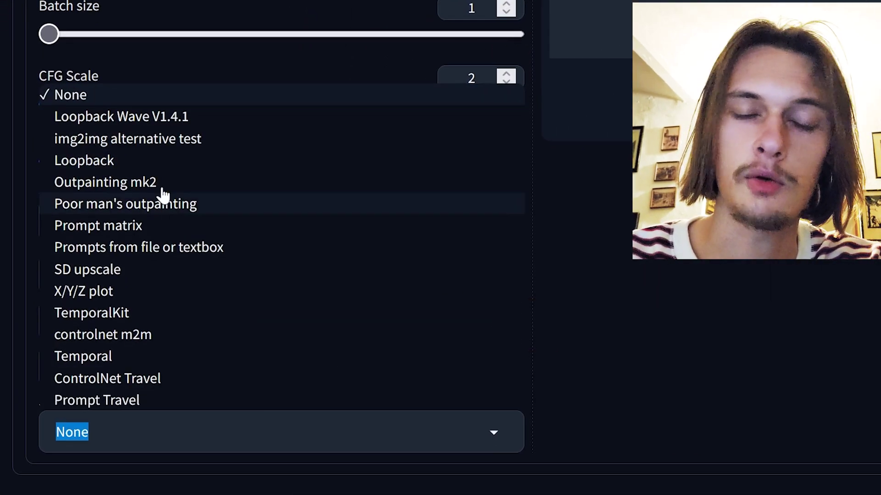
pyautogui.click(100, 161)
pyautogui.scroll(-5, 644, 308)
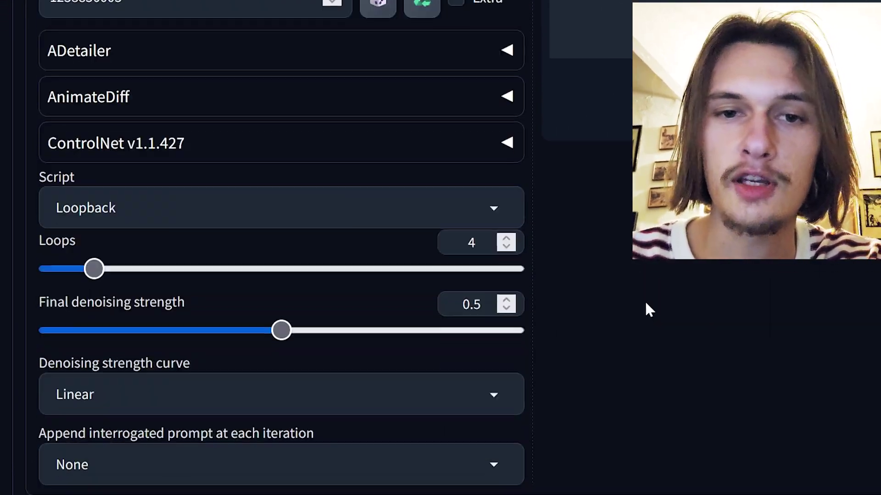
pyautogui.moveTo(96, 236); pyautogui.dragTo(582, 229)
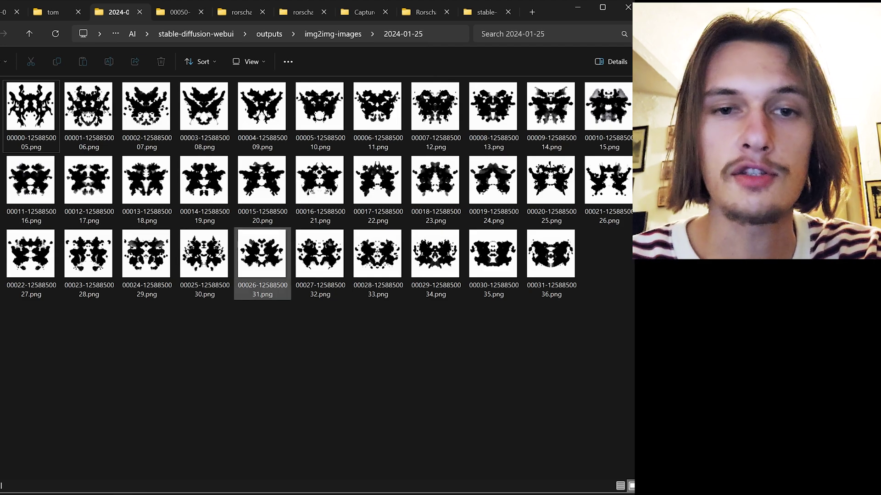
# - Open the first Loopback frame in Photos and advance through the following inkblot frames
pyautogui.doubleClick(31, 110)
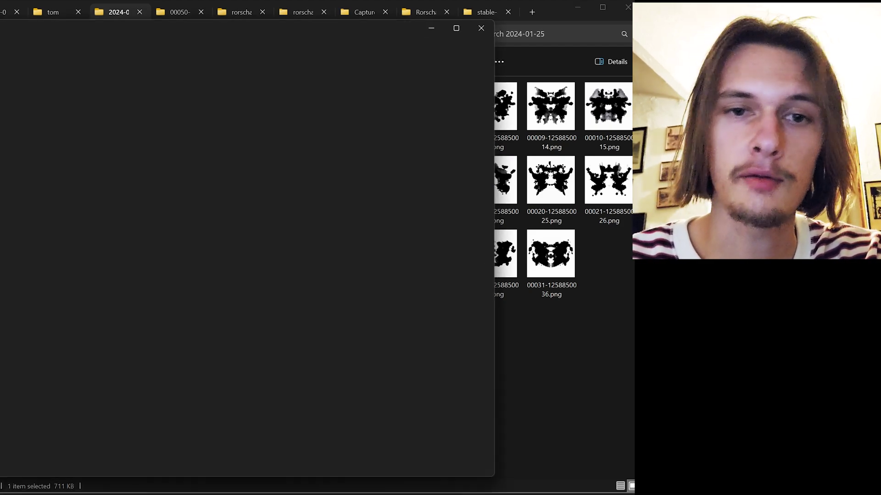
pyautogui.press('Right')
pyautogui.press('Right')
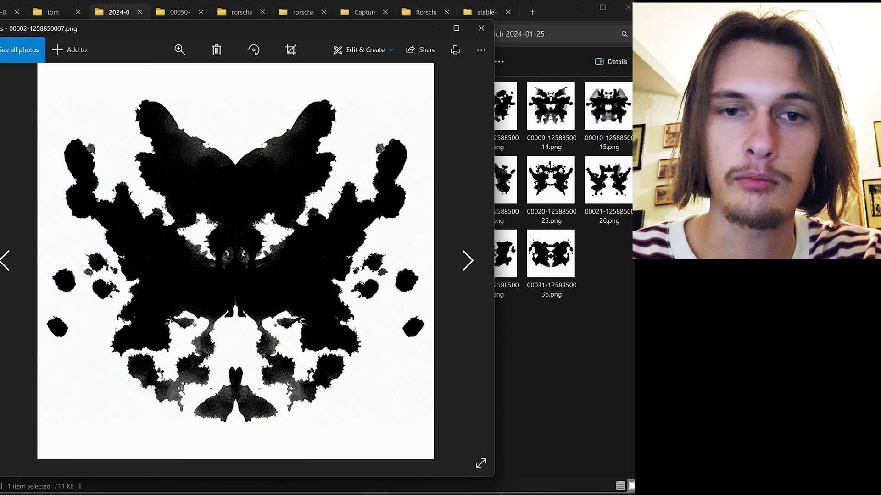
pyautogui.press('Right')
pyautogui.press('Right')
pyautogui.press('Right')
pyautogui.press('Right')
pyautogui.press('Right')
pyautogui.press('Right')
pyautogui.press('Right')
pyautogui.press('Right')
pyautogui.press('Right')
pyautogui.press('Right')
pyautogui.press('Right')
pyautogui.press('Right')
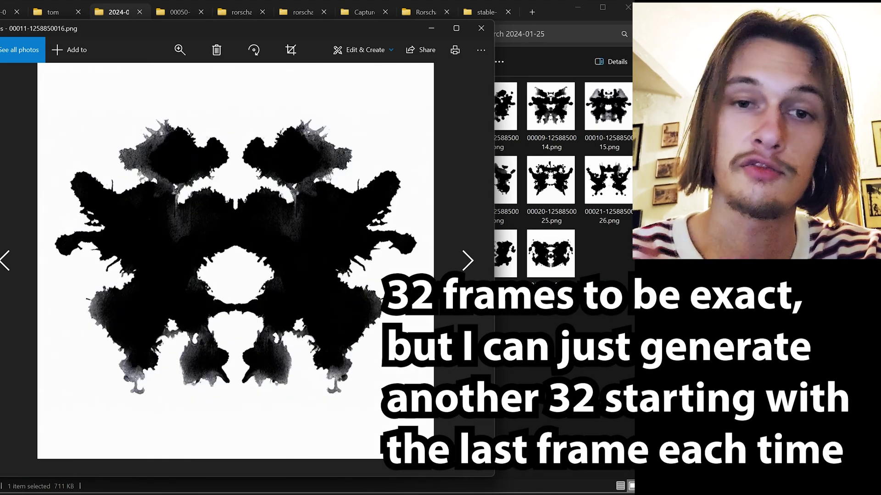
pyautogui.press('Right')
pyautogui.press('Right')
pyautogui.press('Right')
pyautogui.press('Right')
pyautogui.press('Right')
pyautogui.press('Right')
pyautogui.press('Right')
pyautogui.press('Right')
pyautogui.press('Right')
pyautogui.press('Right')
pyautogui.press('Right')
pyautogui.press('Right')
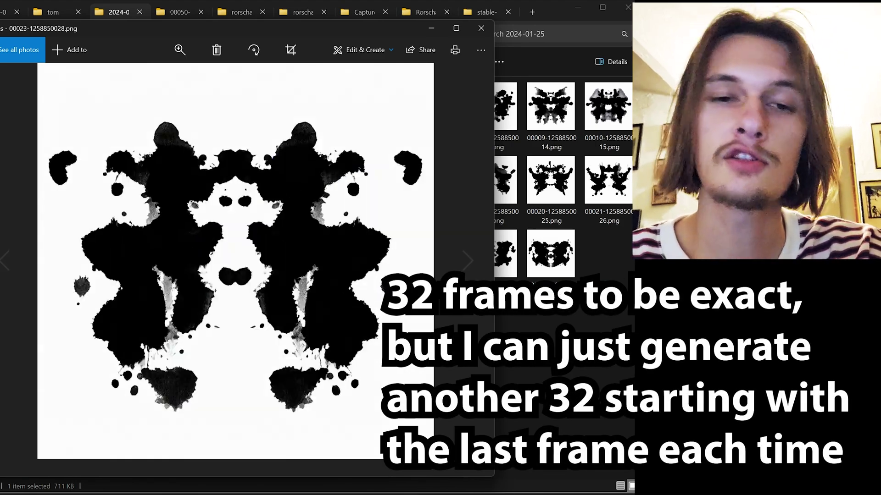
pyautogui.press('Right')
pyautogui.press('Right')
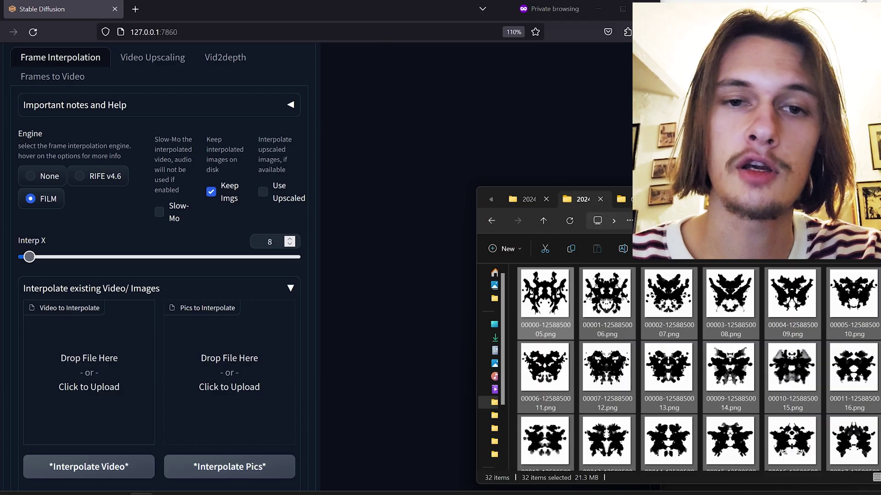
# - Load the 32 inkblot PNGs for FILM interpolation and open the resulting mp4
pyautogui.moveTo(544, 293); pyautogui.dragTo(240, 428)
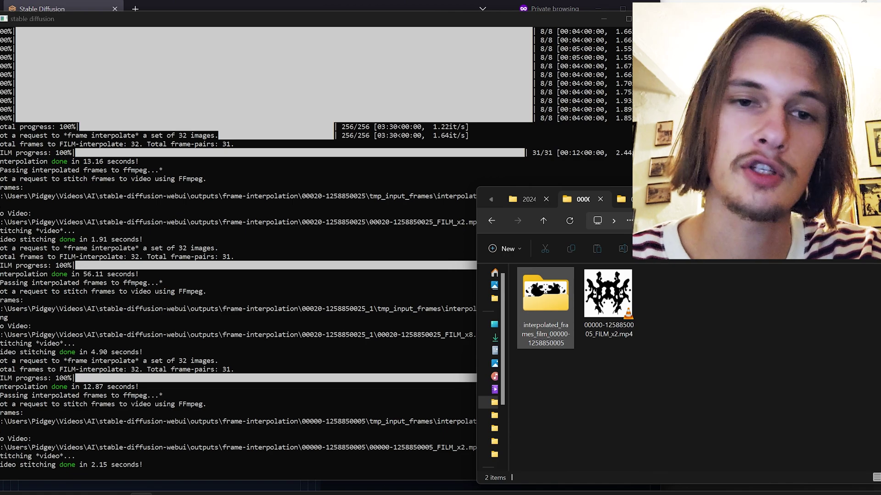
pyautogui.doubleClick(609, 298)
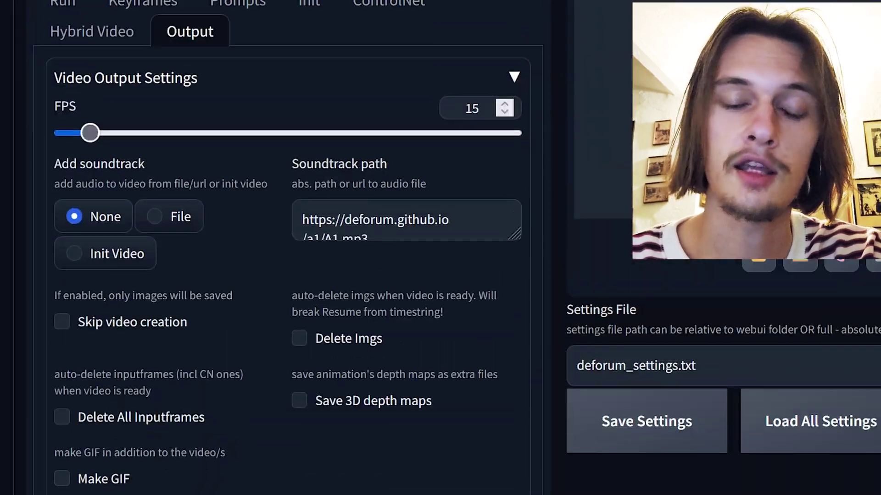
# - Set the Deforum output FPS slider from 15 to 22
pyautogui.moveTo(90, 133); pyautogui.dragTo(103, 133)
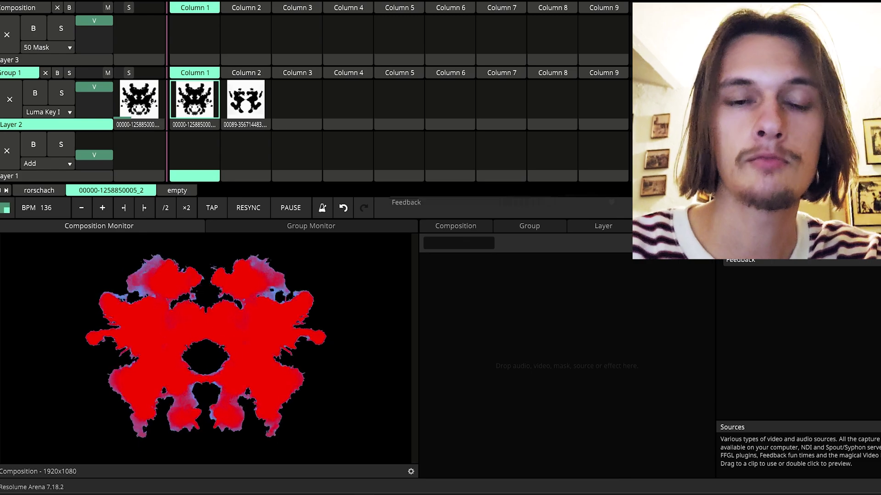
# - Place a Feedback source in Layer 1, Column 1 and scale it to about 60%
pyautogui.moveTo(406, 203); pyautogui.dragTo(194, 151)
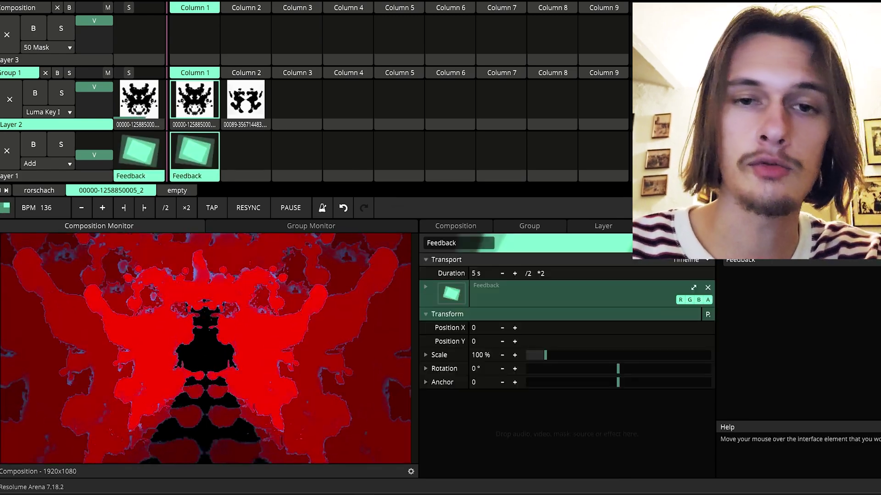
pyautogui.moveTo(545, 355); pyautogui.dragTo(537, 355)
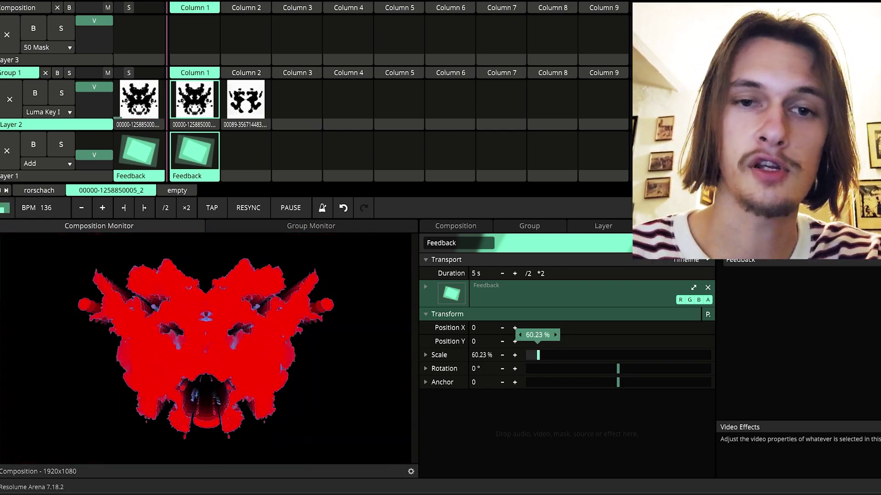
pyautogui.click(194, 99)
# - Set Grid Cloner Input Scale to 31.5% and trigger the edge-detected Layer 2, Column 2 clip
pyautogui.scroll(-5, 564, 413)
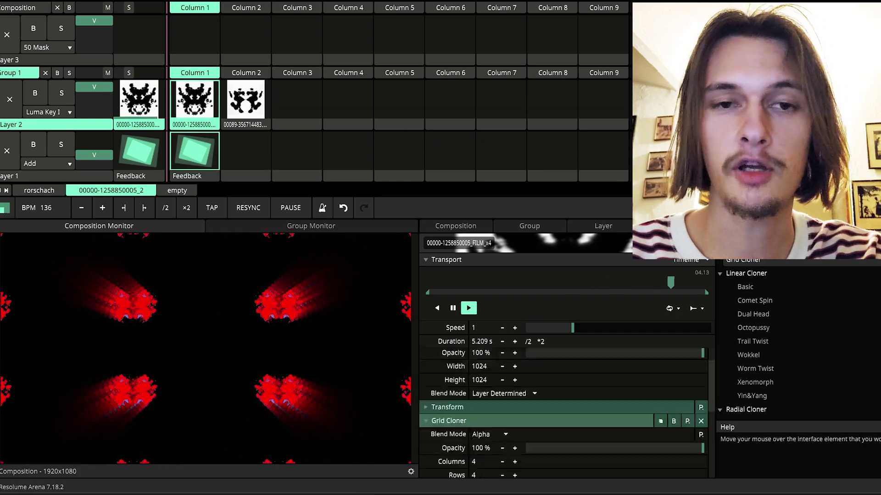
pyautogui.moveTo(544, 443)
pyautogui.mouseDown()
pyautogui.moveTo(571, 443)
pyautogui.moveTo(554, 444)
pyautogui.mouseUp()
pyautogui.click(245, 98)
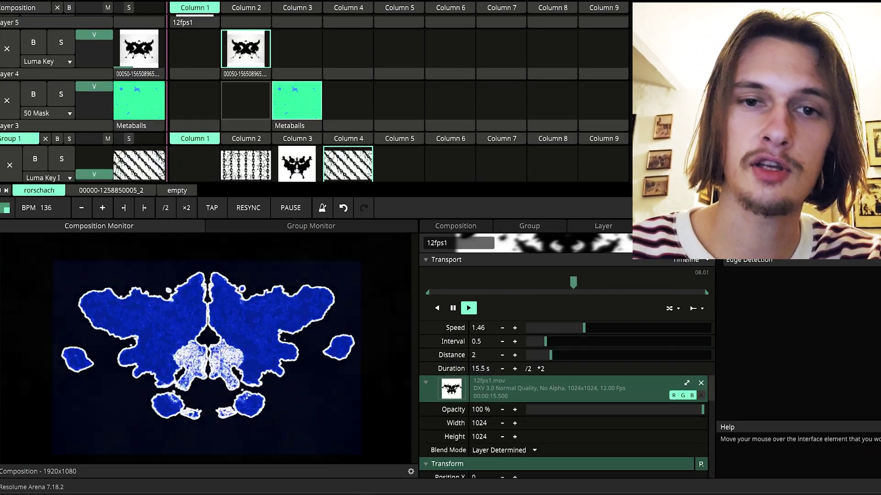
pyautogui.scroll(-1, 314, 97)
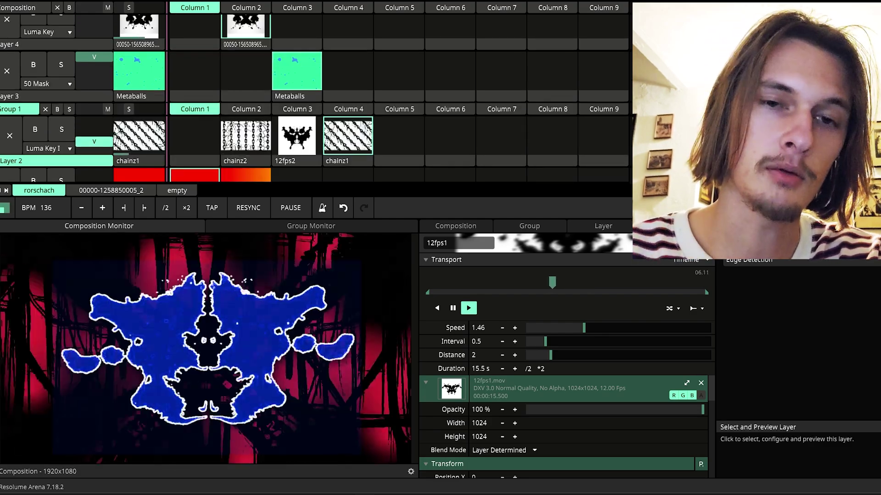